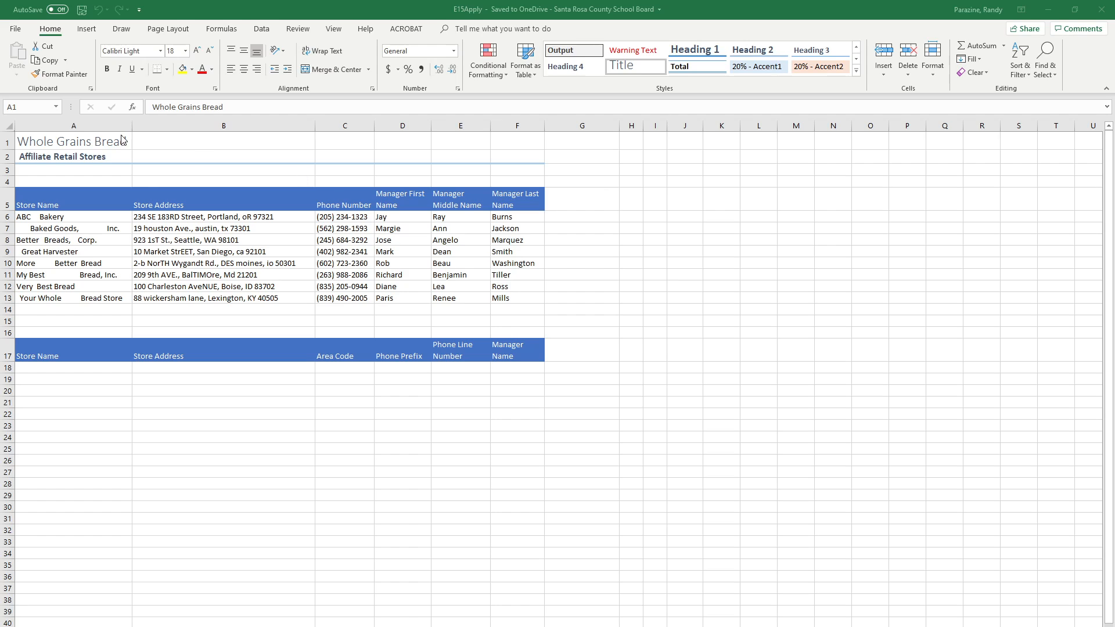
Step: Add a page header with the author's full name in the left section and the current date in the center section
click(93, 28)
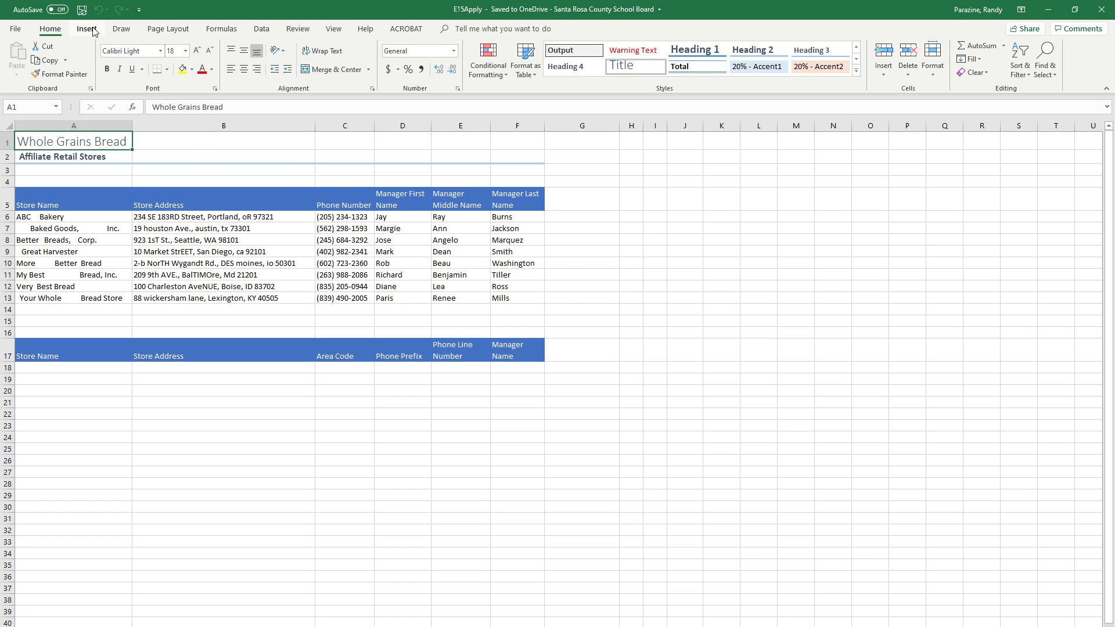
click(87, 29)
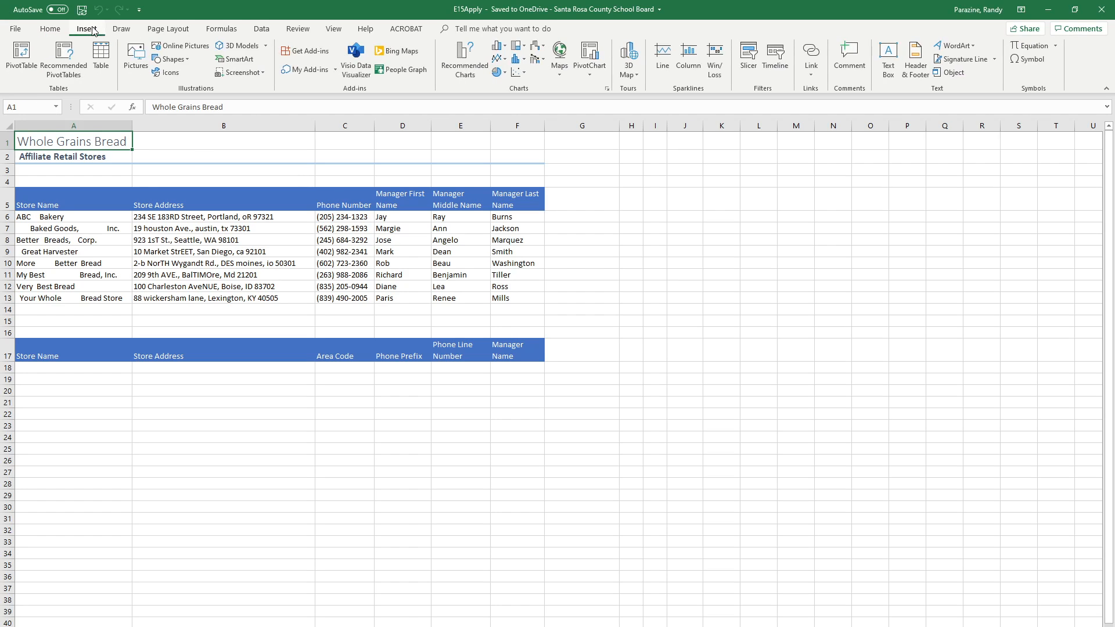
click(923, 63)
click(154, 190)
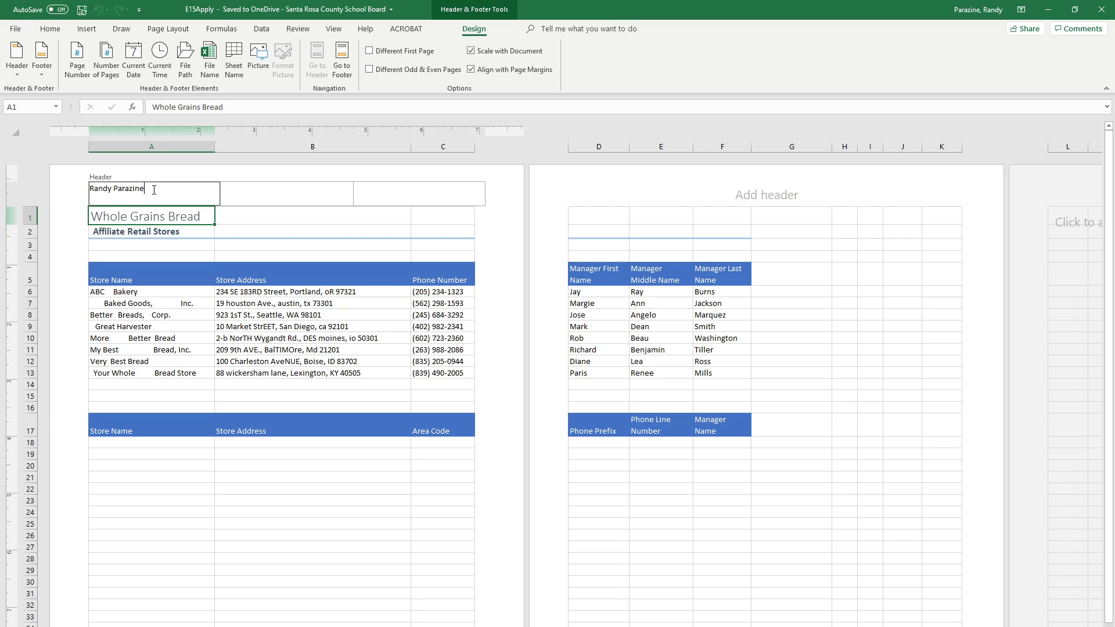
key(Tab)
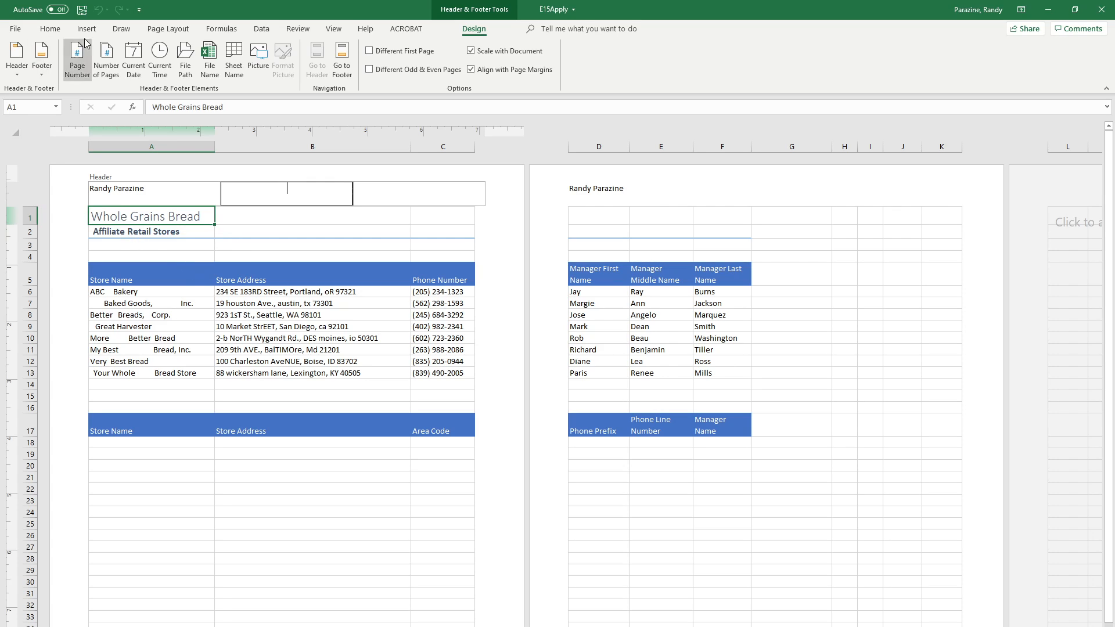
click(134, 58)
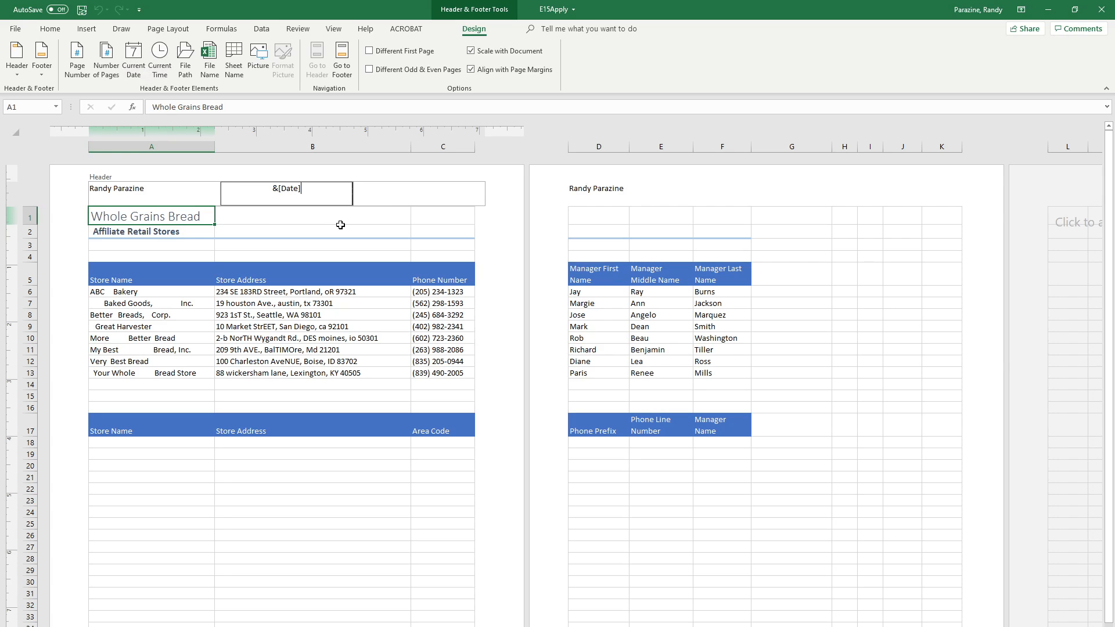
Step: Insert the page number in the right header section, close the header and return the sheet to Normal view
click(396, 198)
click(78, 64)
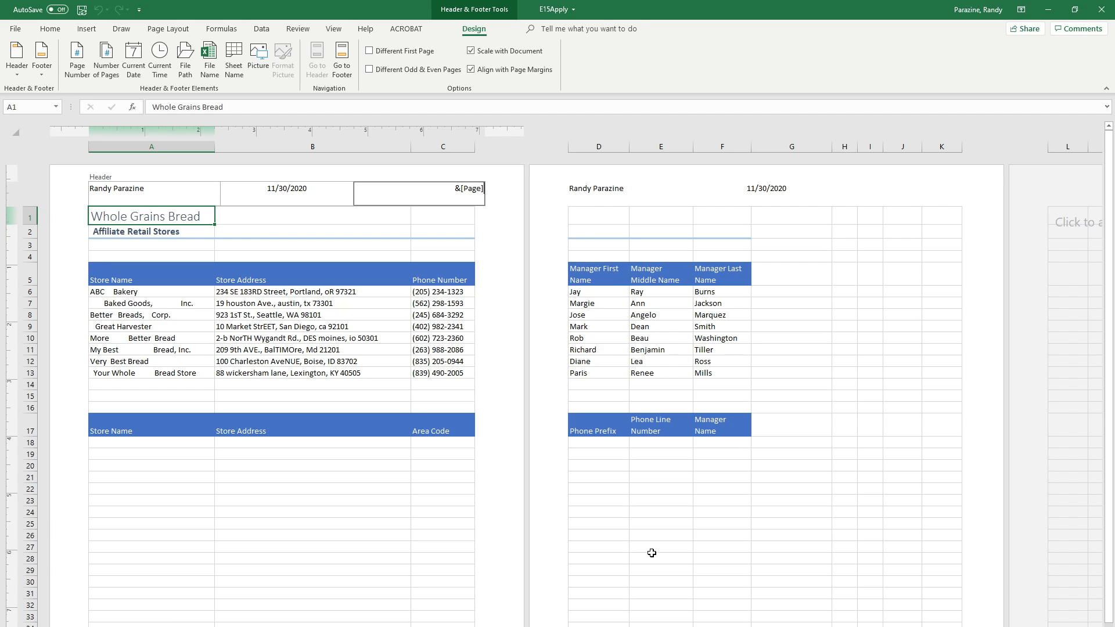
click(363, 487)
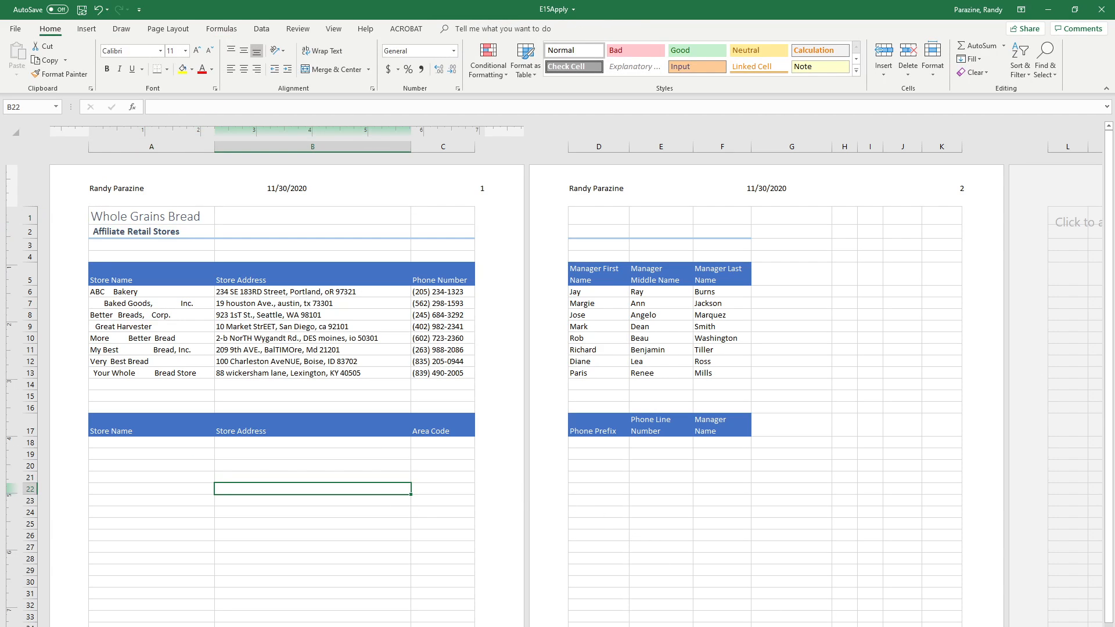
click(952, 626)
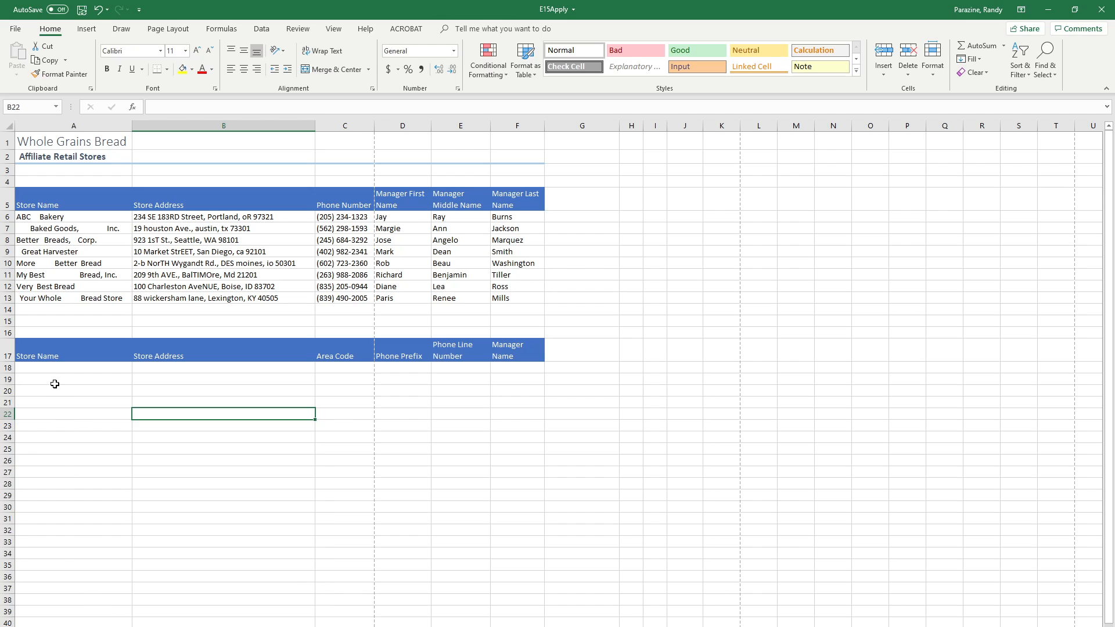
Step: Enter a TRIM function in A18 that cleans the store name in A6, and fill it down to A25
click(42, 368)
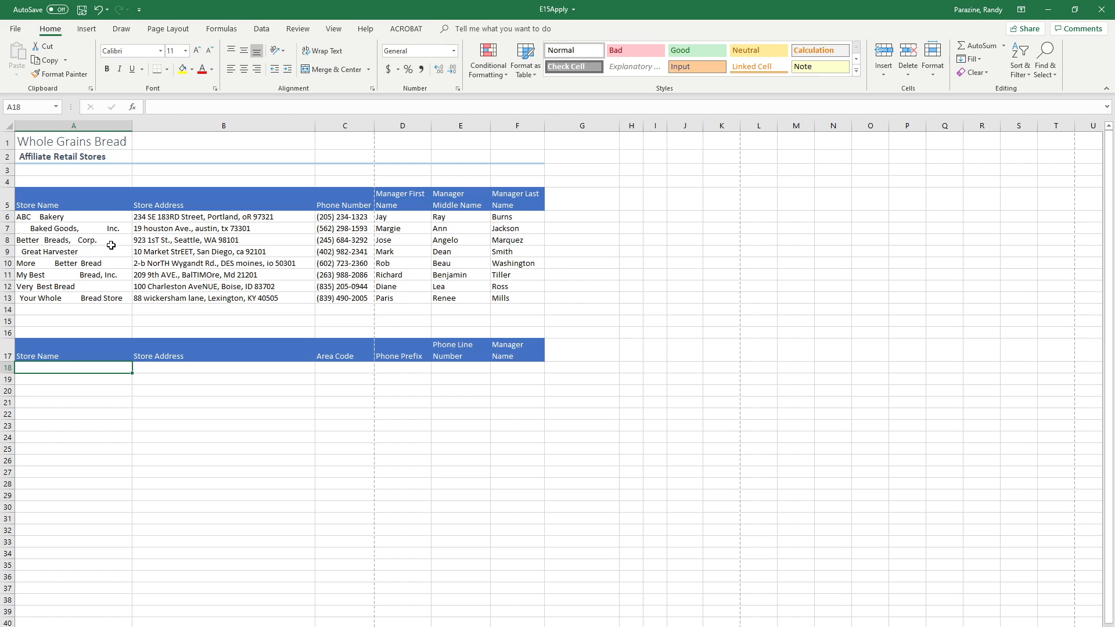
click(221, 29)
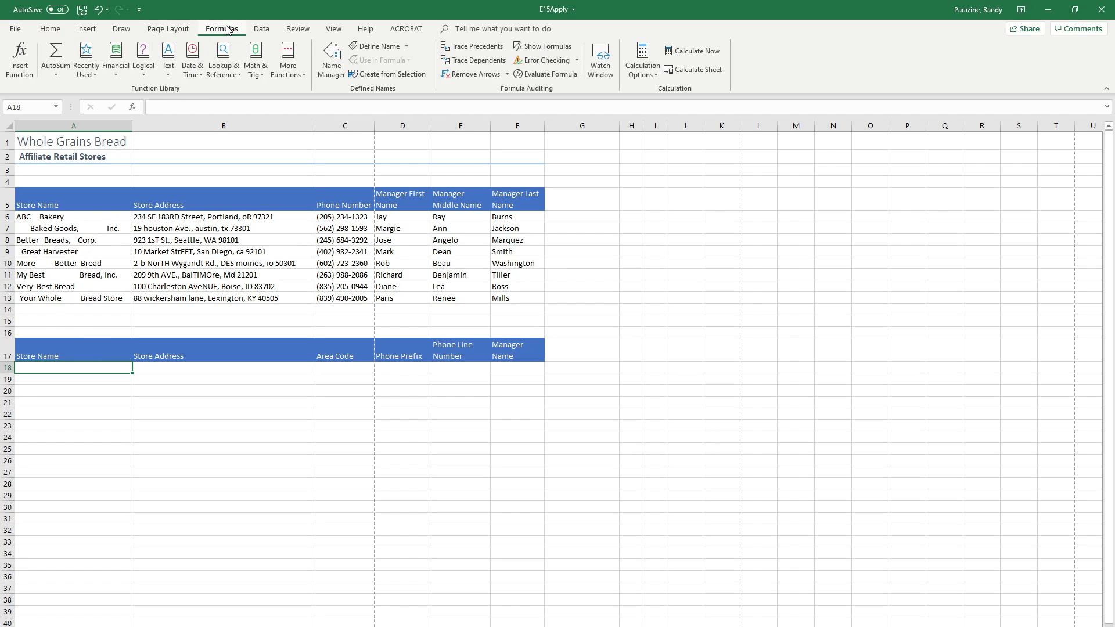
click(167, 73)
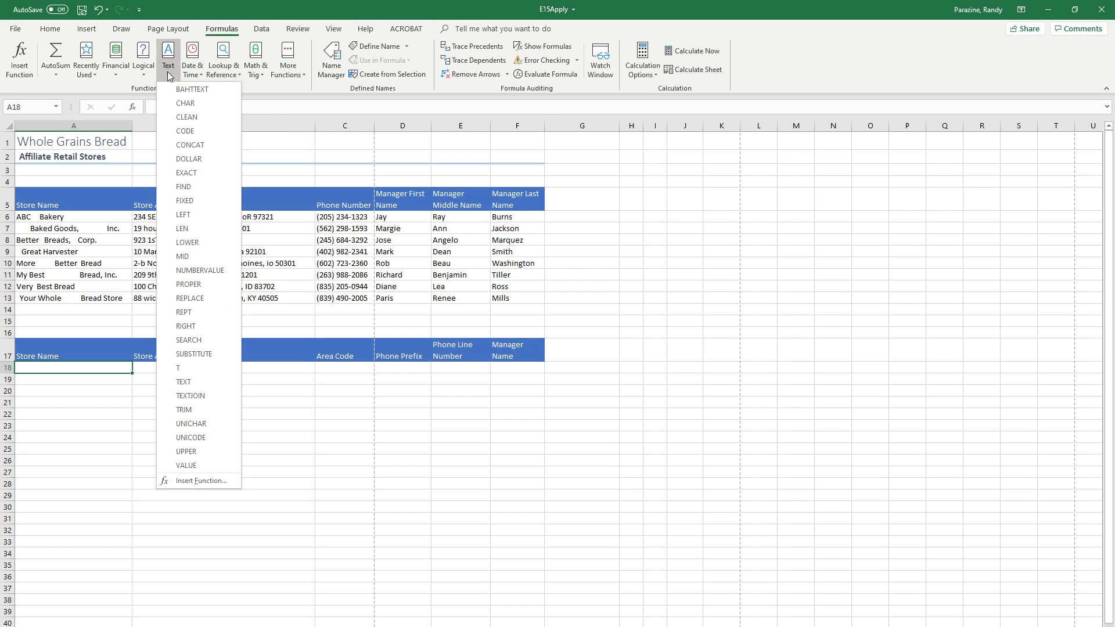
click(185, 410)
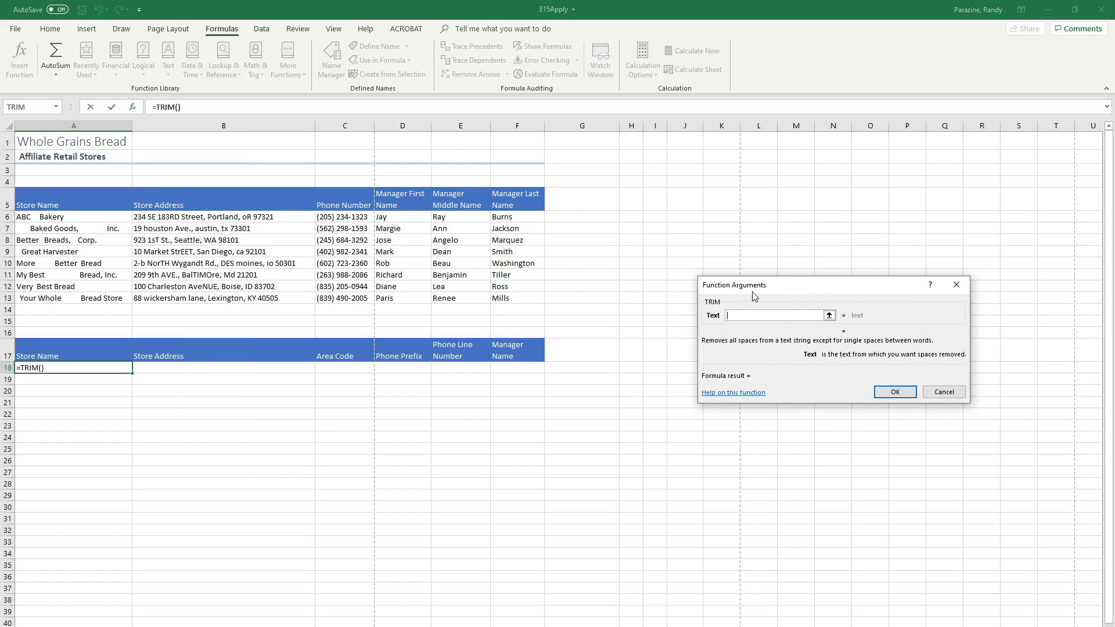
drag(754, 285, 307, 250)
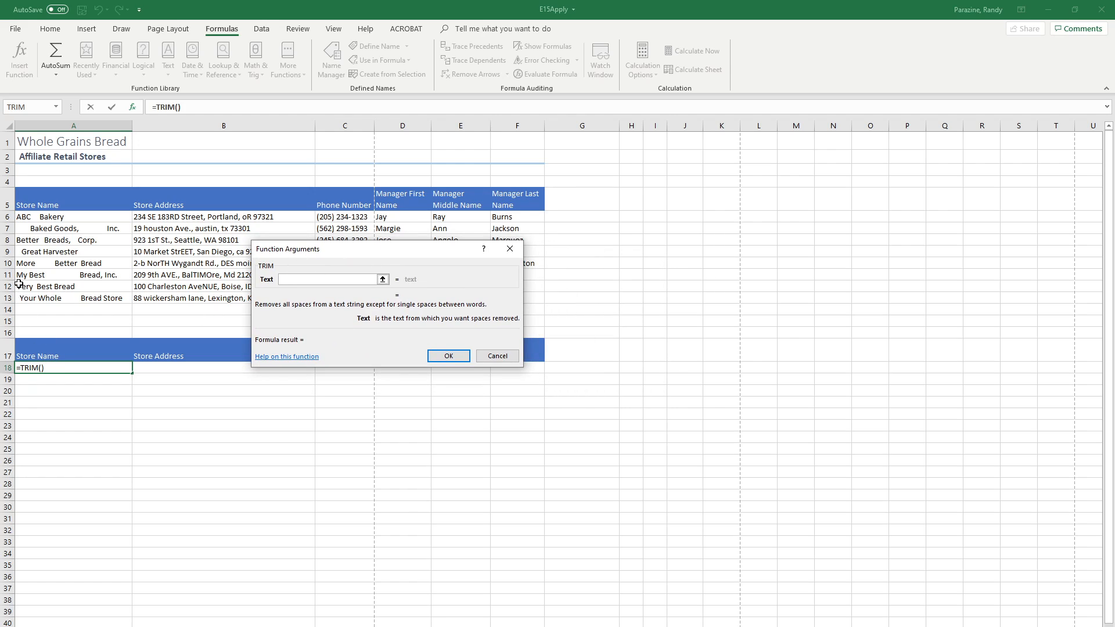
click(54, 217)
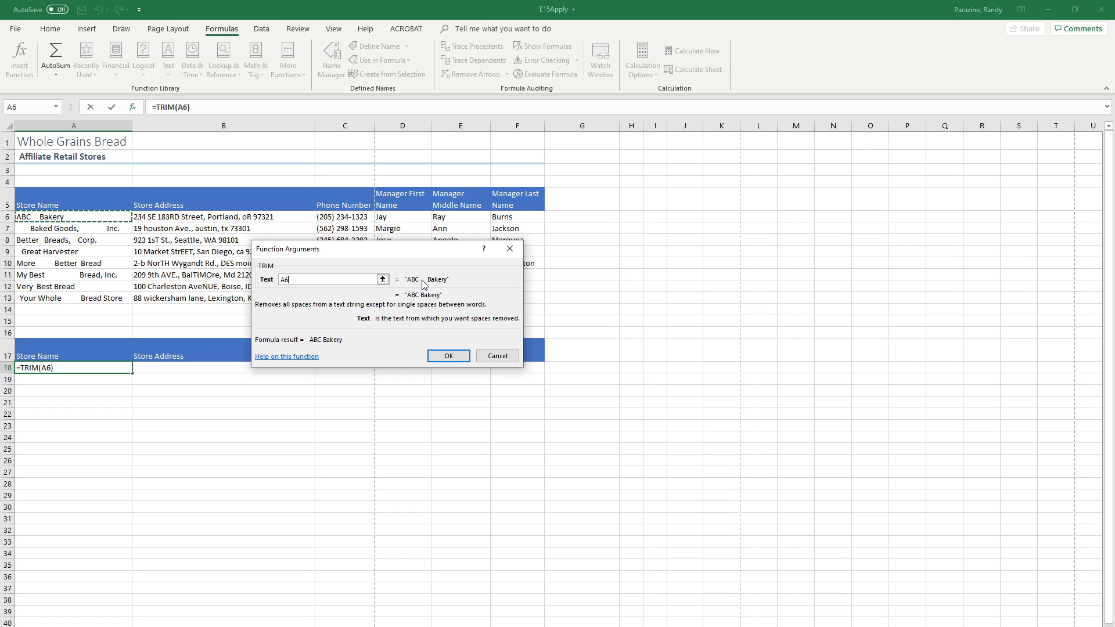
click(447, 359)
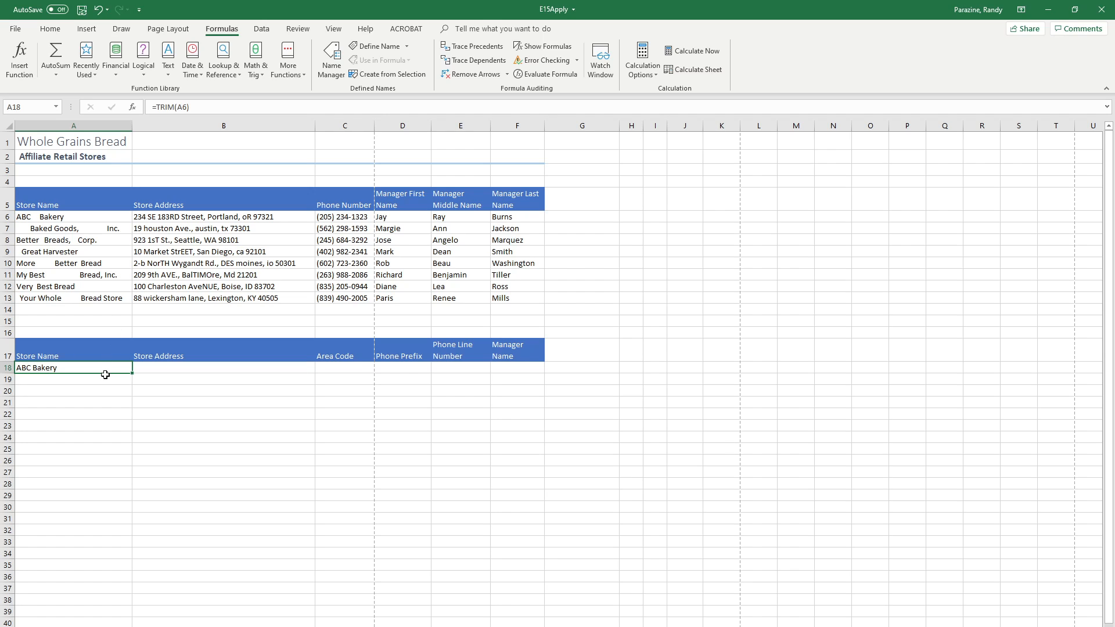
drag(132, 372, 135, 451)
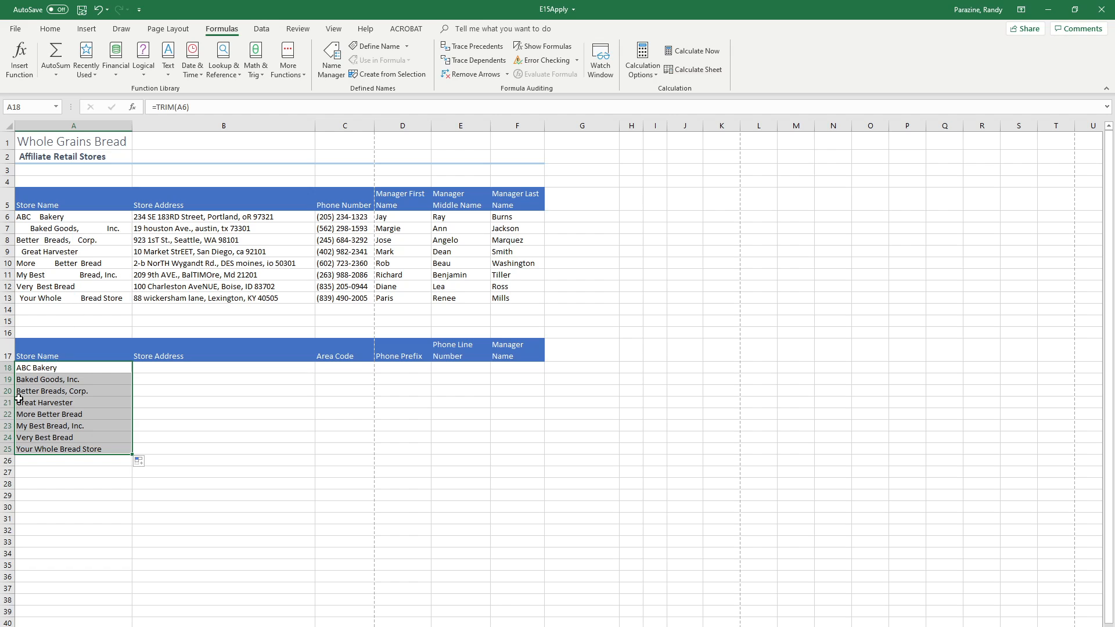
Step: Enter an UPPER function in B18 that capitalizes the store address in B6, and fill it down to B25
click(166, 369)
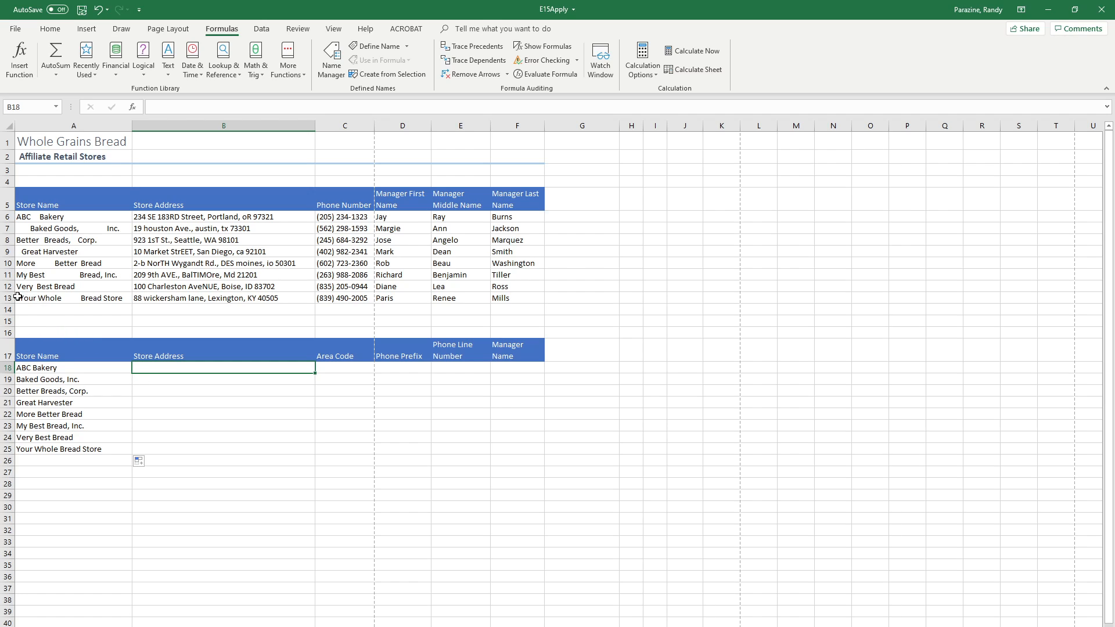
click(168, 71)
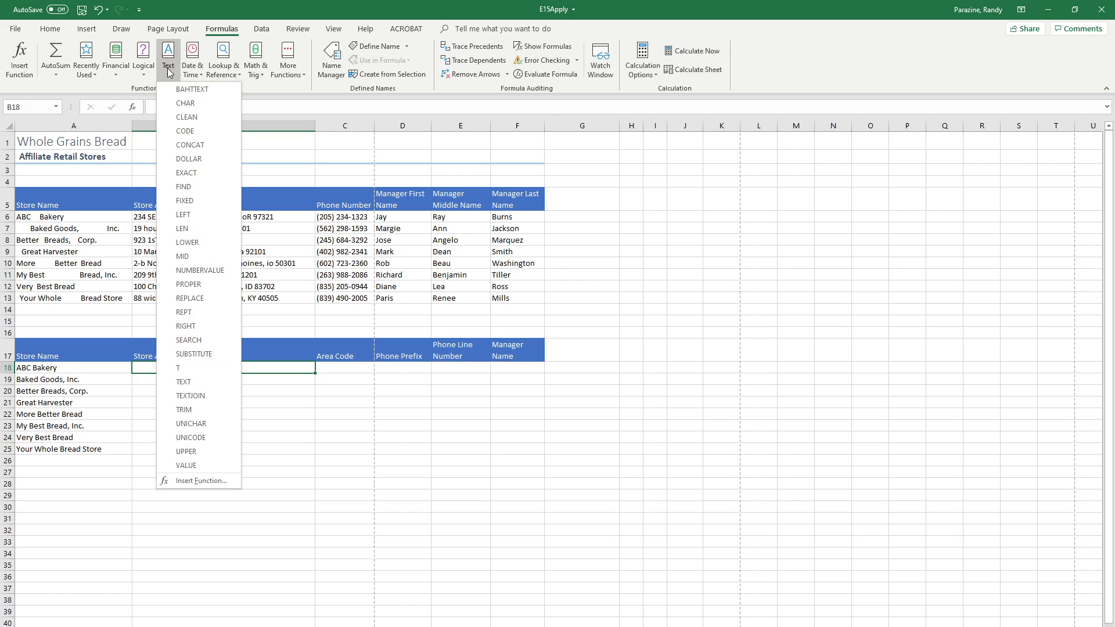
click(195, 453)
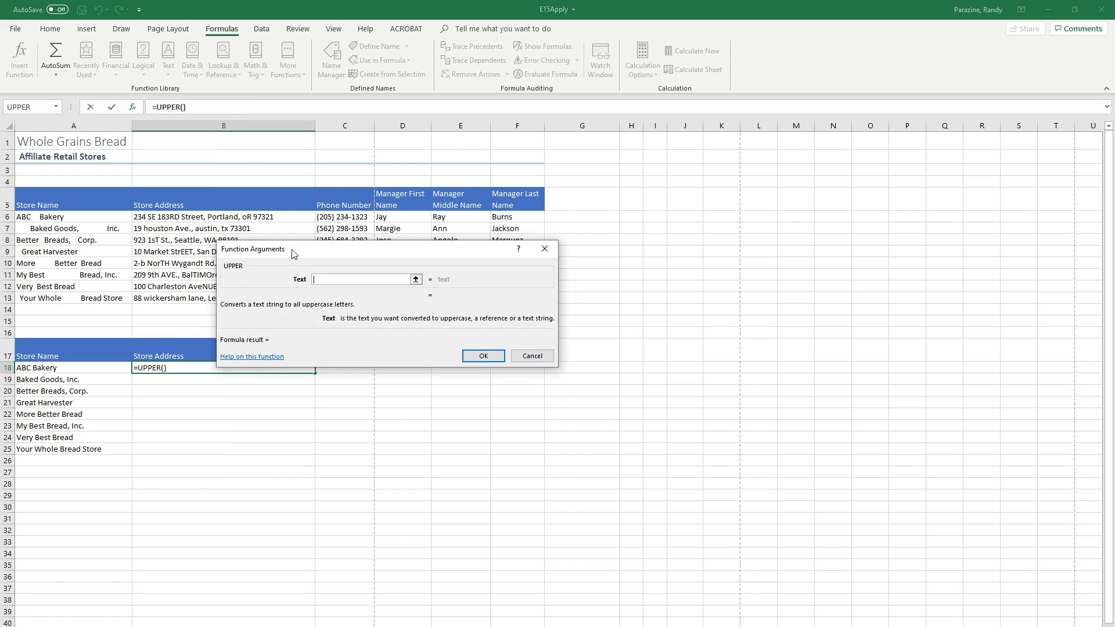
drag(293, 253, 650, 229)
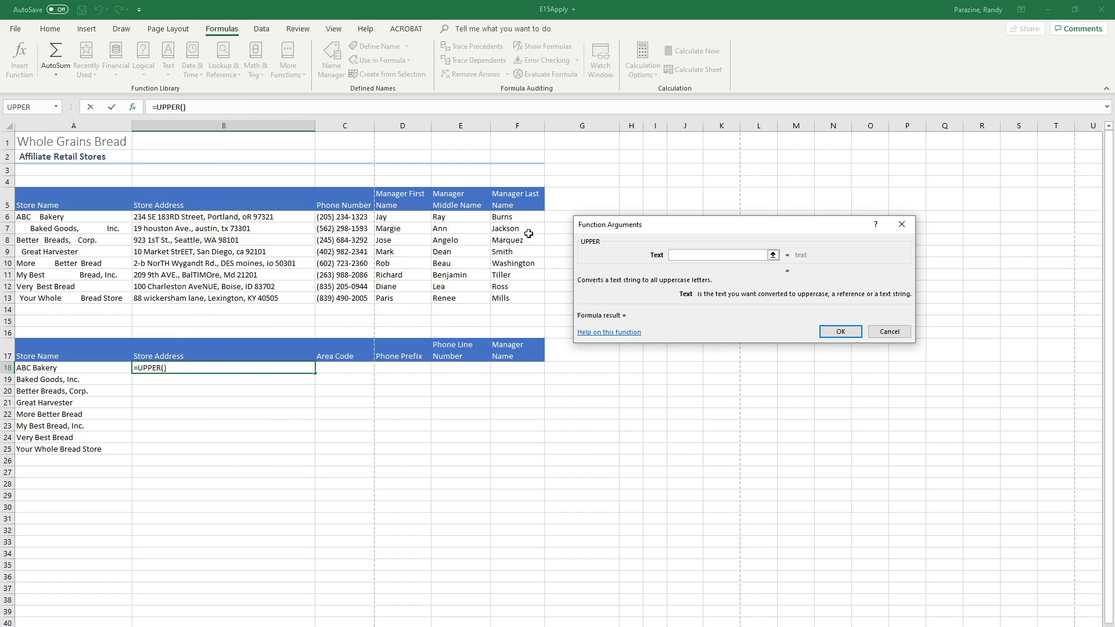
click(192, 218)
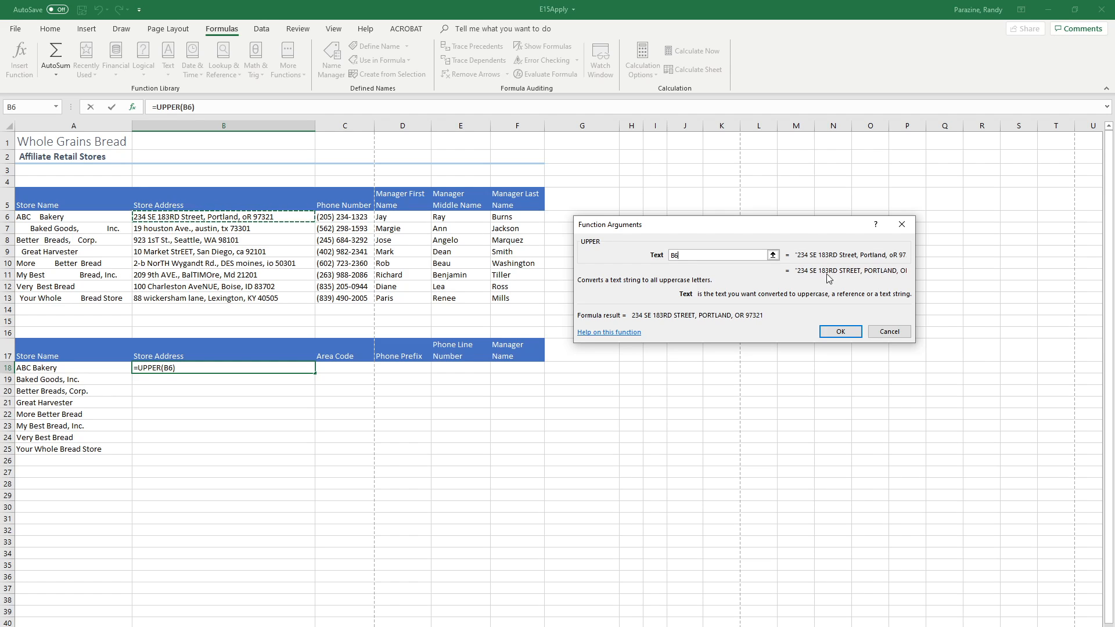
click(840, 331)
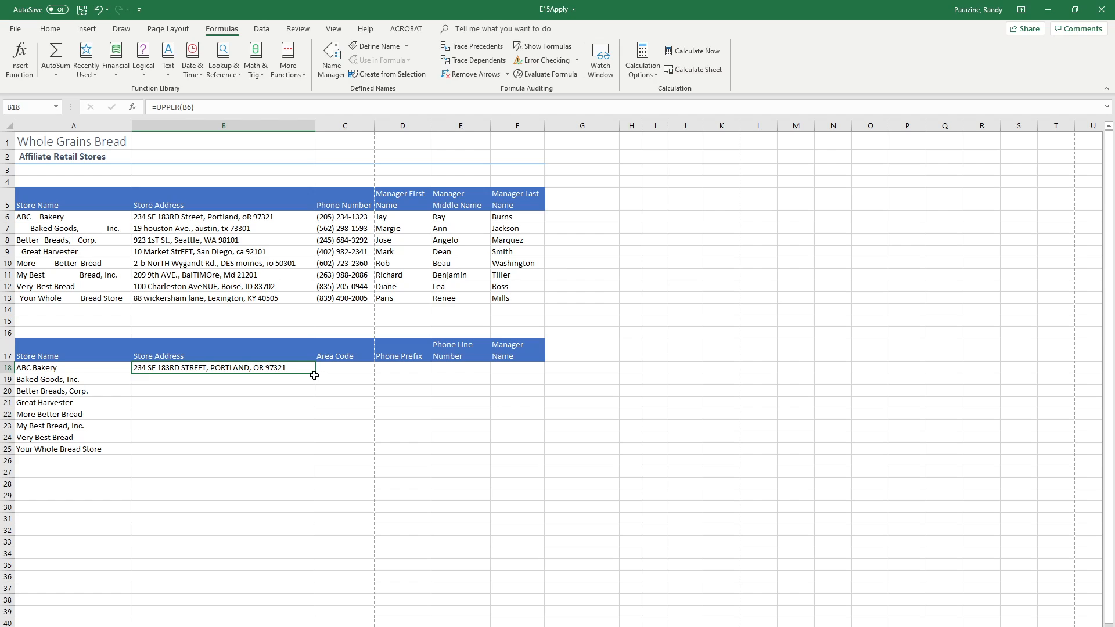
drag(315, 374, 314, 452)
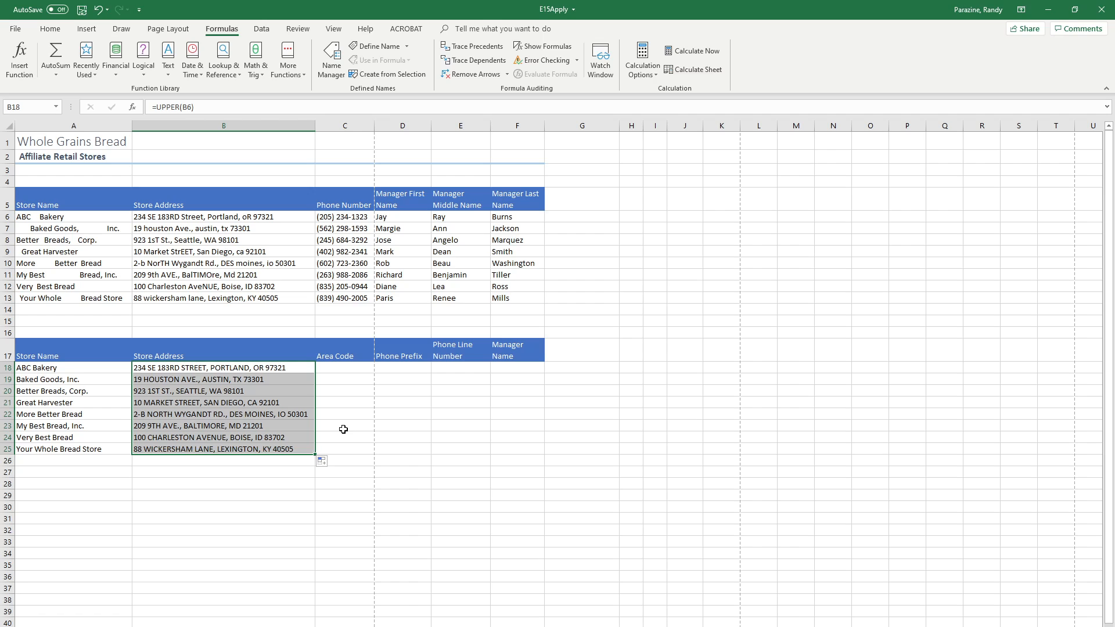
Step: Extract the area code in C18 with a LEFT function on C6 using 5 characters, and fill it down to C25
click(336, 372)
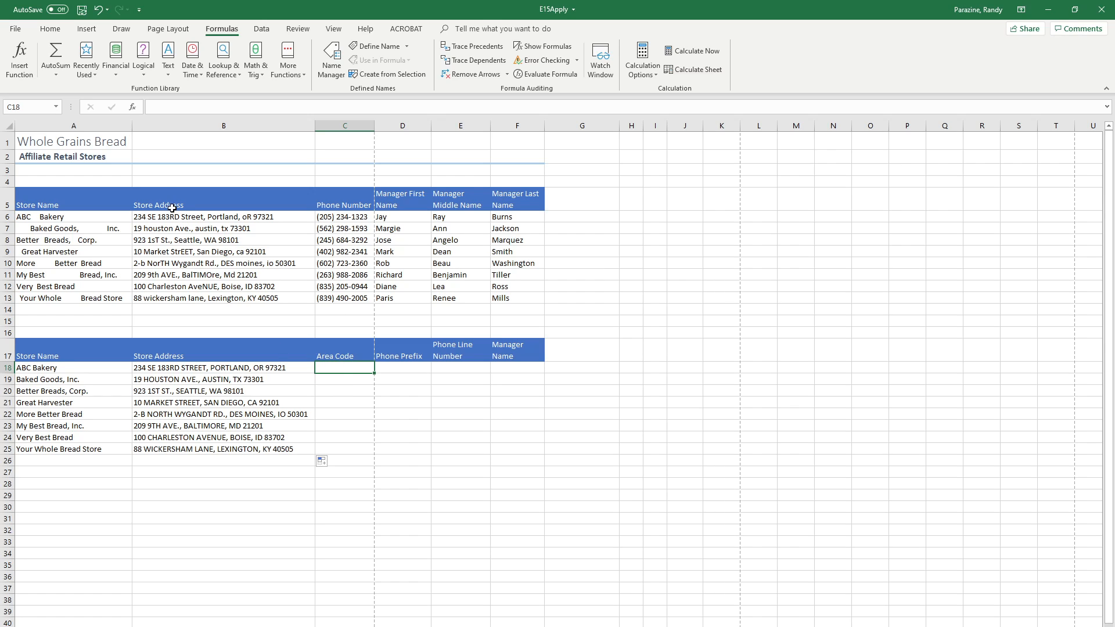
click(170, 74)
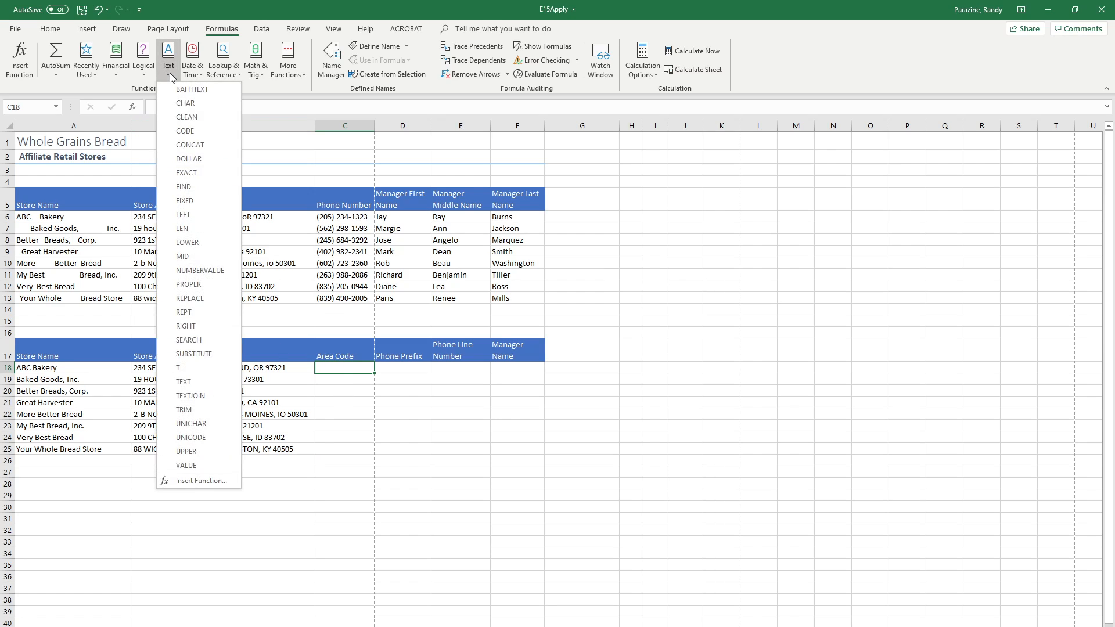
click(183, 215)
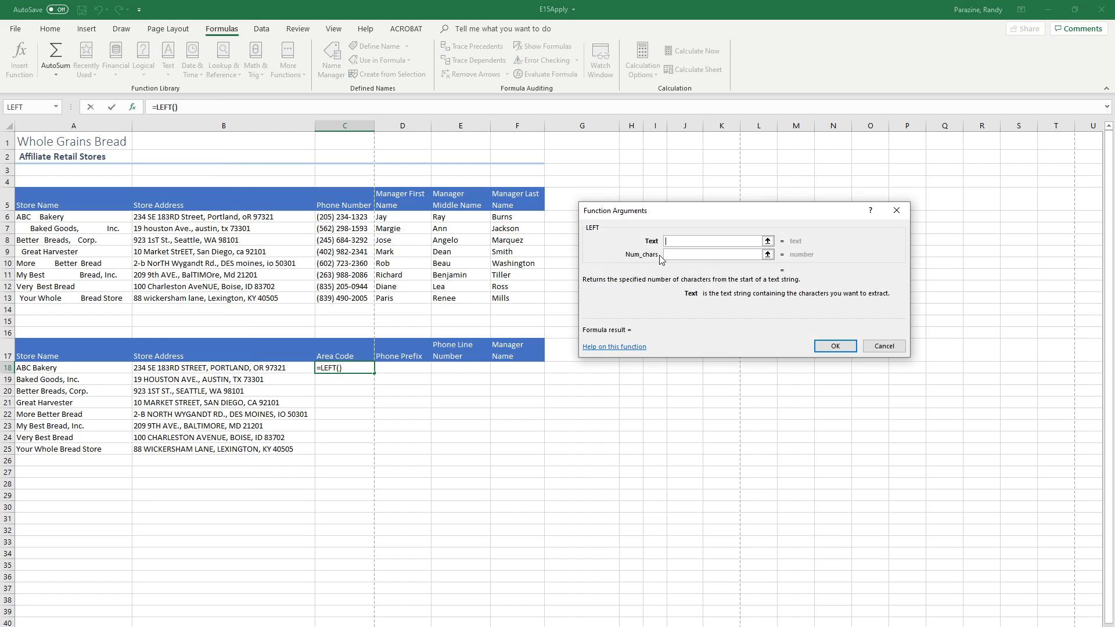
click(342, 217)
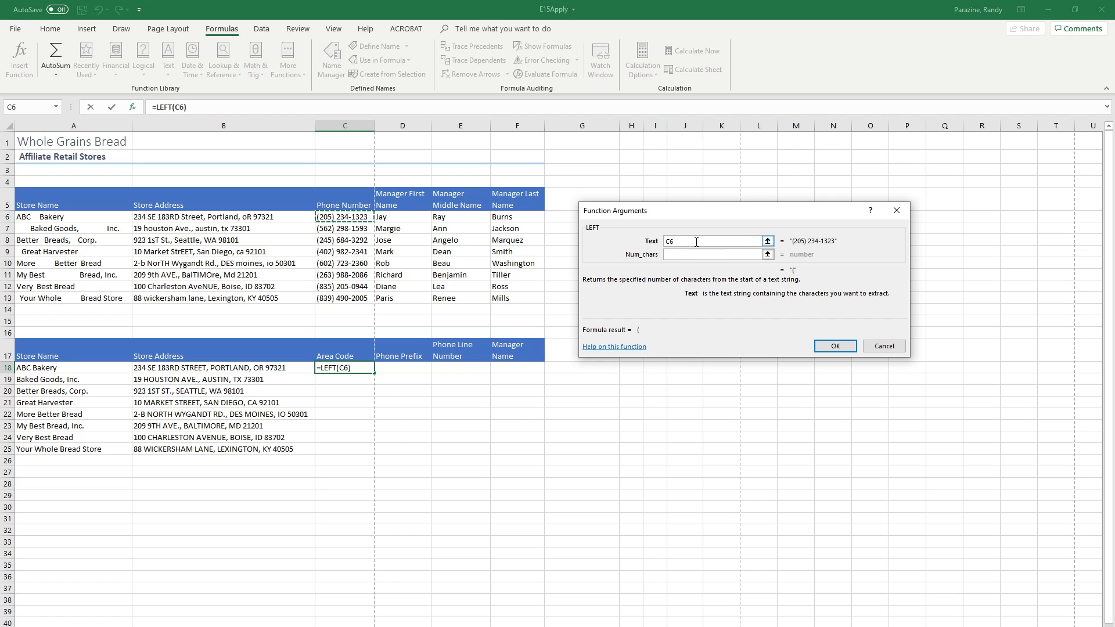
click(672, 254)
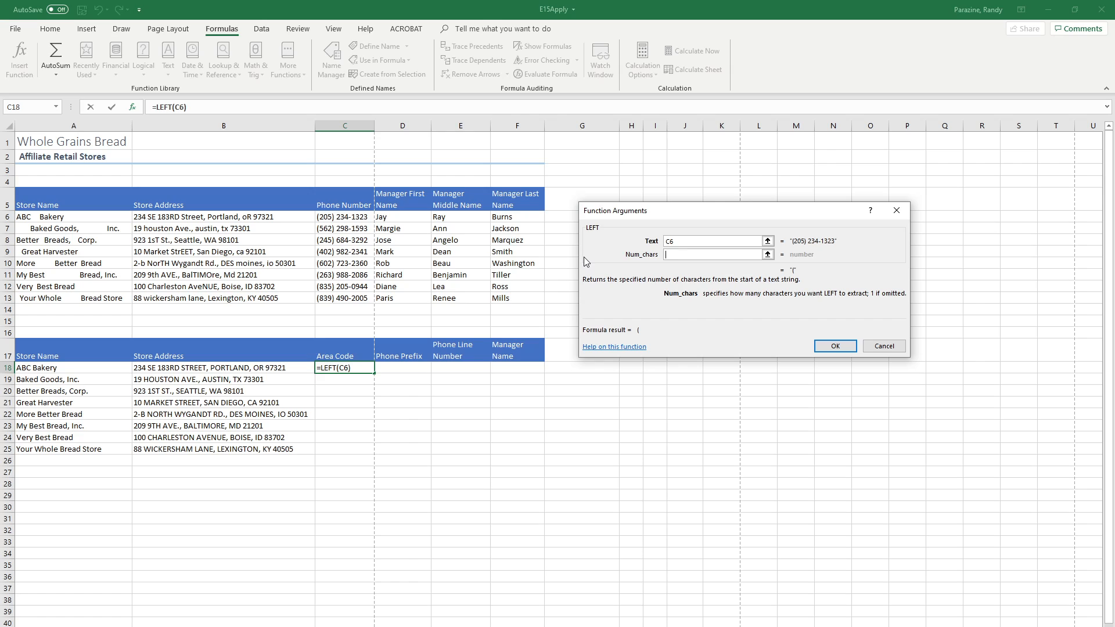
text(5)
click(833, 346)
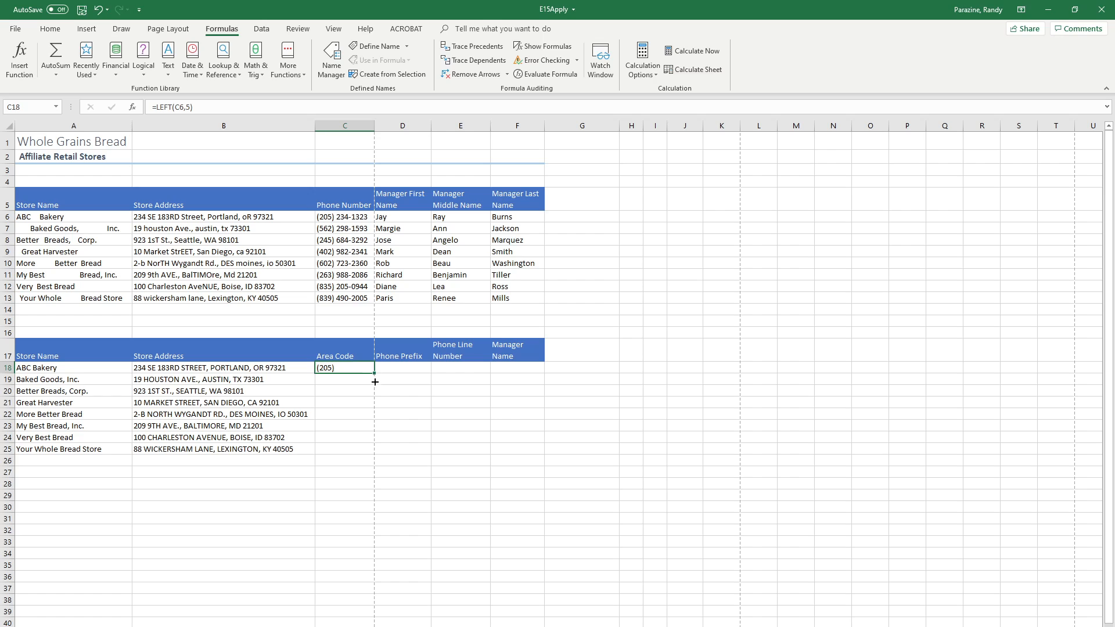
drag(375, 381, 376, 454)
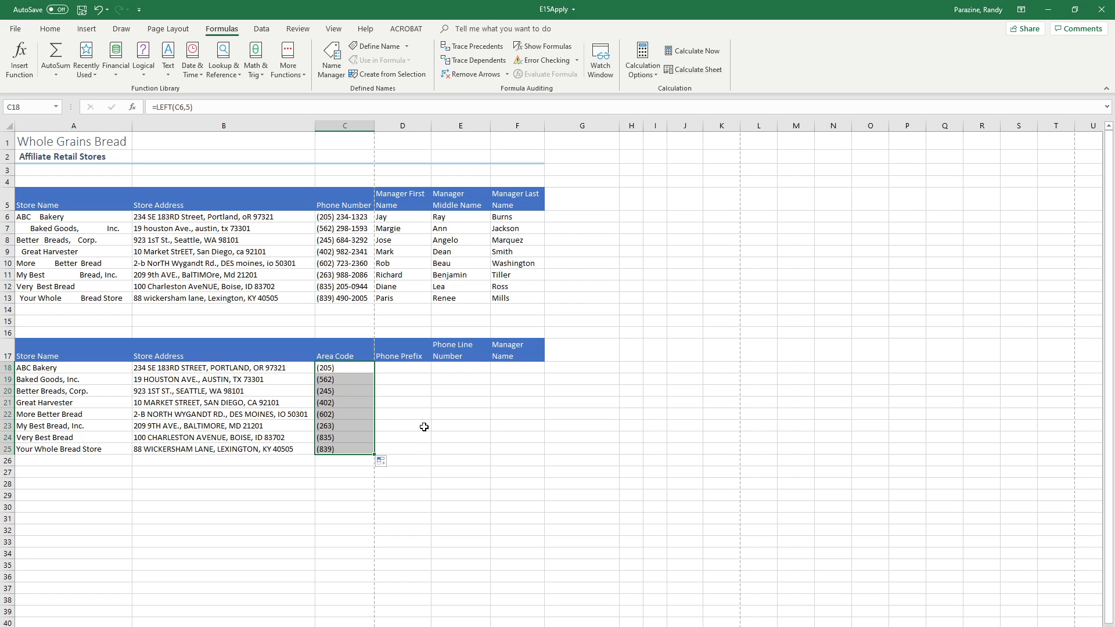
Step: Extract the phone prefix in D18 with a MID function on C6, starting at character 7 for 3 characters, and fill it down to D25
click(401, 371)
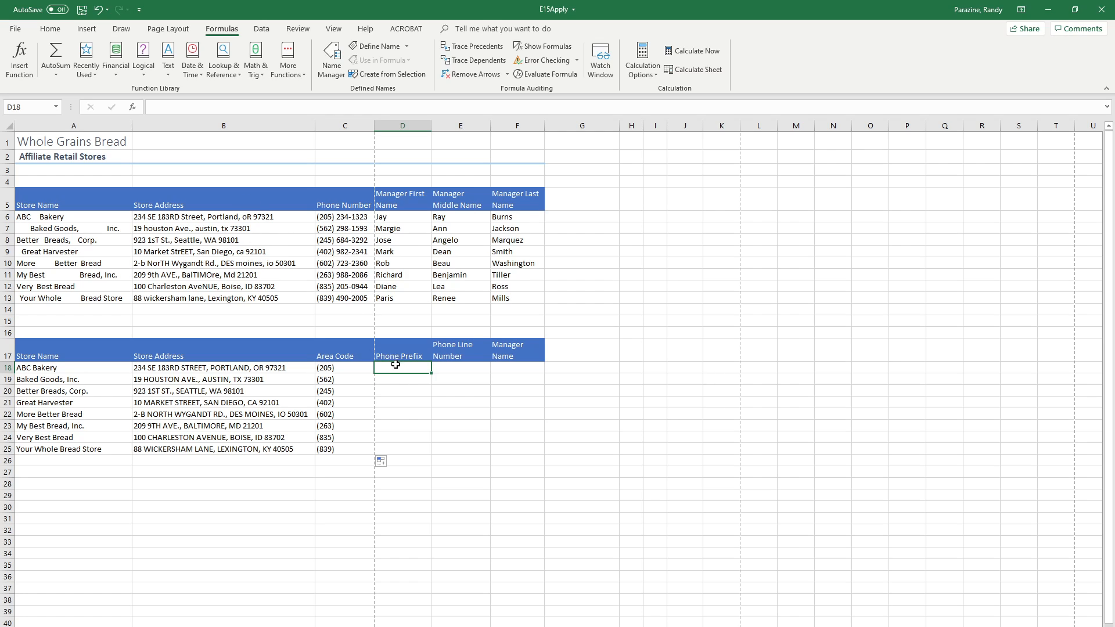
click(169, 77)
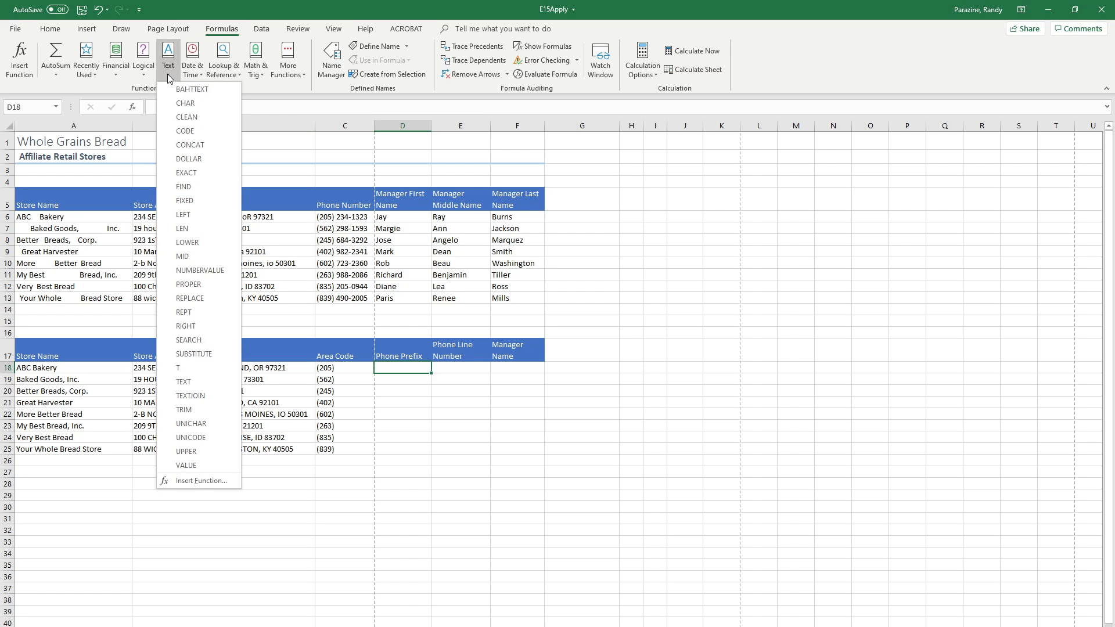
click(198, 259)
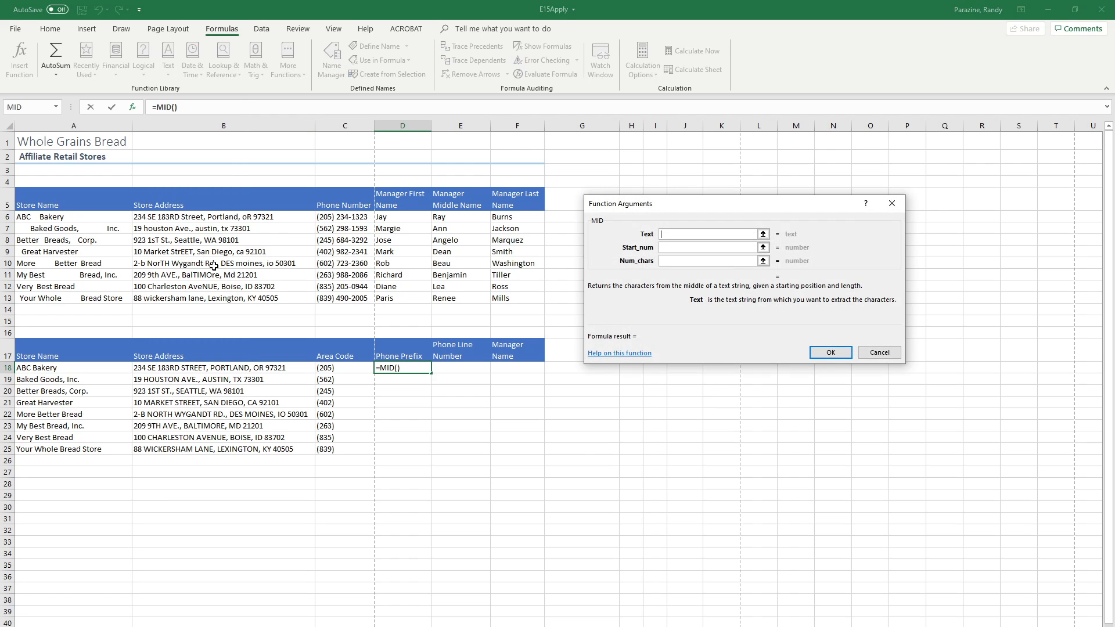
click(341, 219)
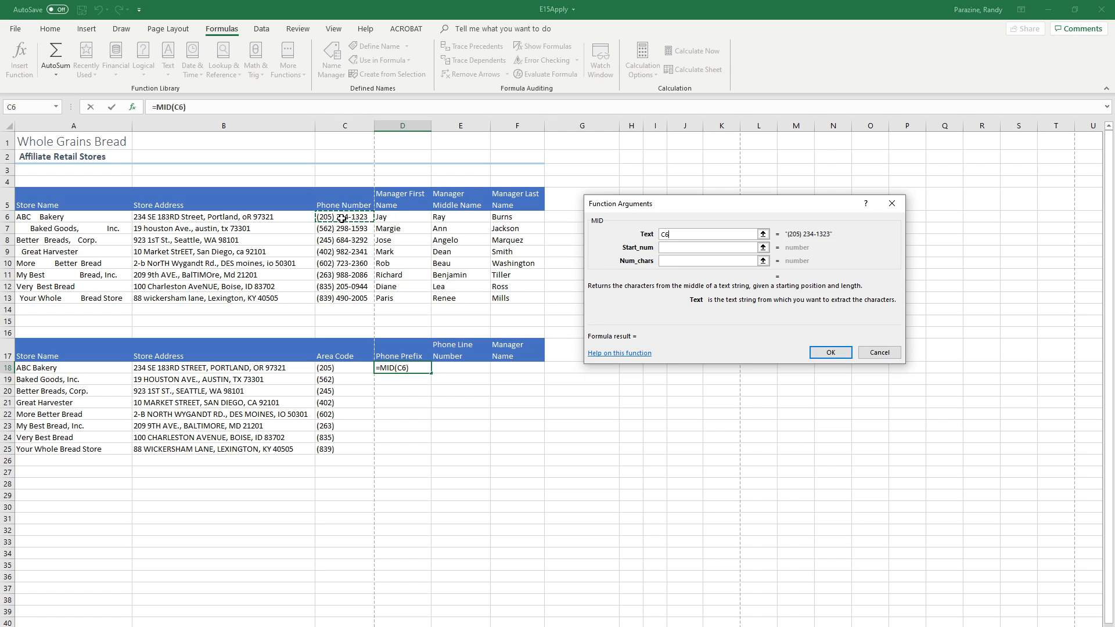
click(674, 246)
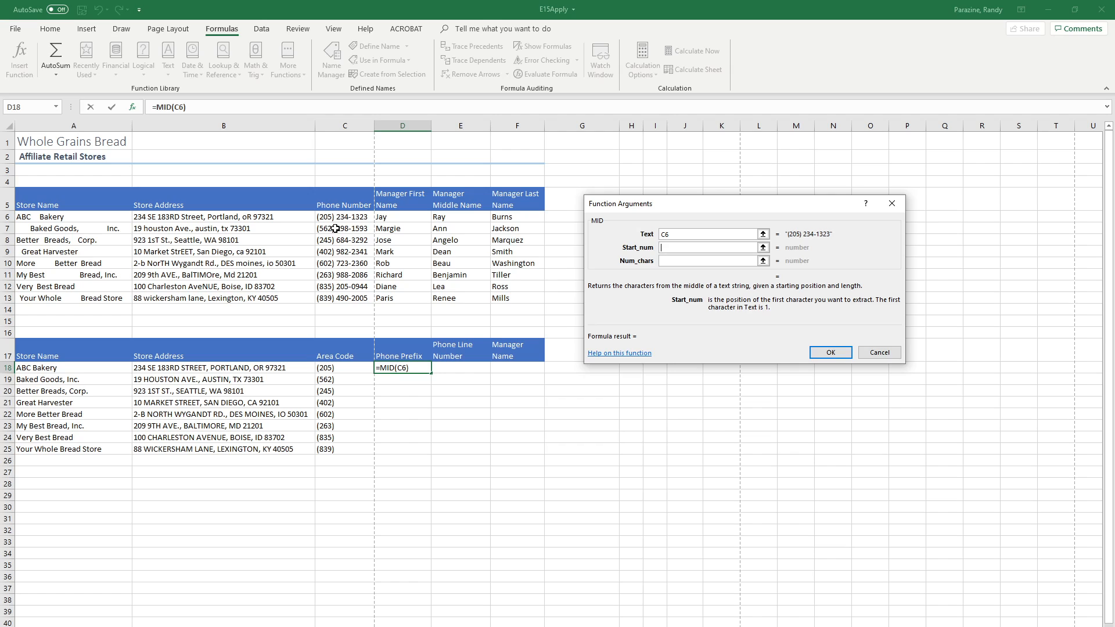
text(7)
click(665, 261)
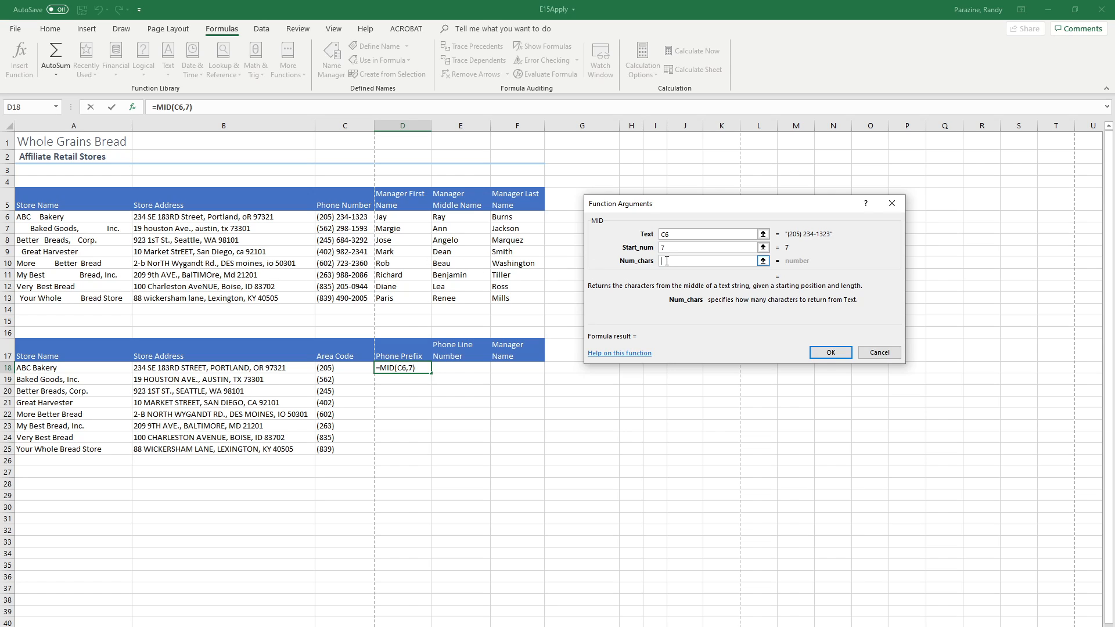
text(3)
click(827, 352)
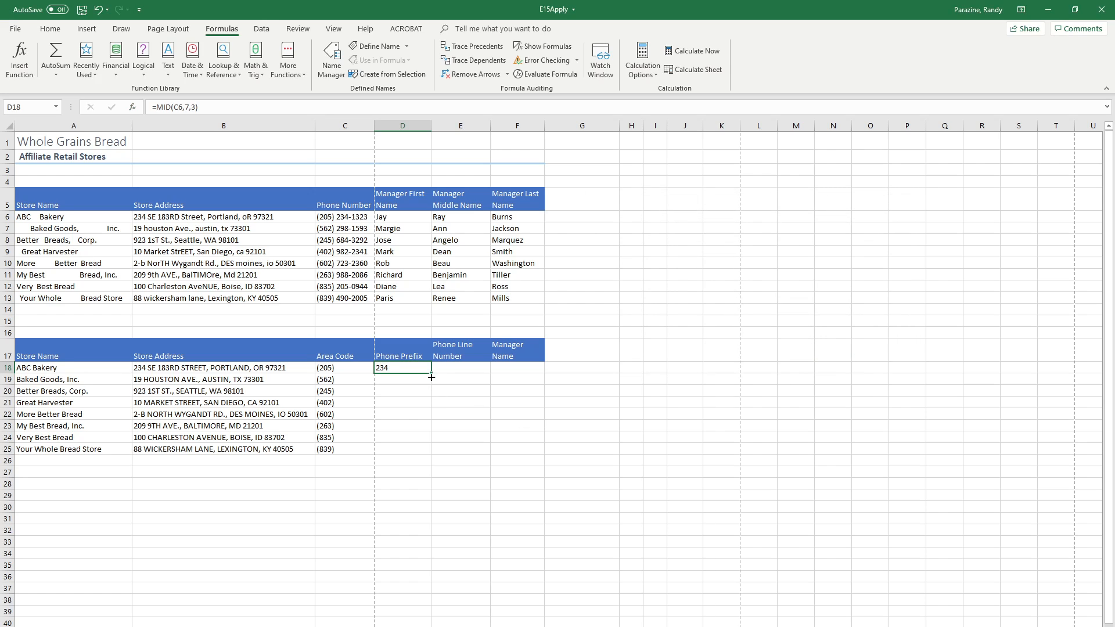
drag(430, 377, 432, 455)
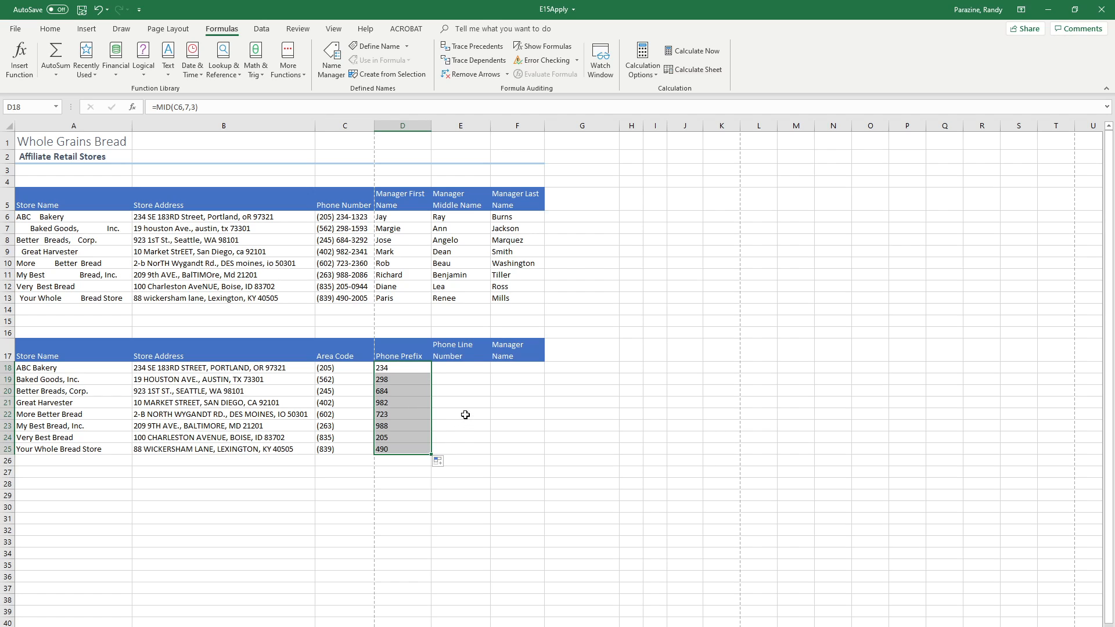
Step: Extract the phone line number in E18 with a RIGHT function on C6 using 4 characters, and fill it down to E25
click(451, 371)
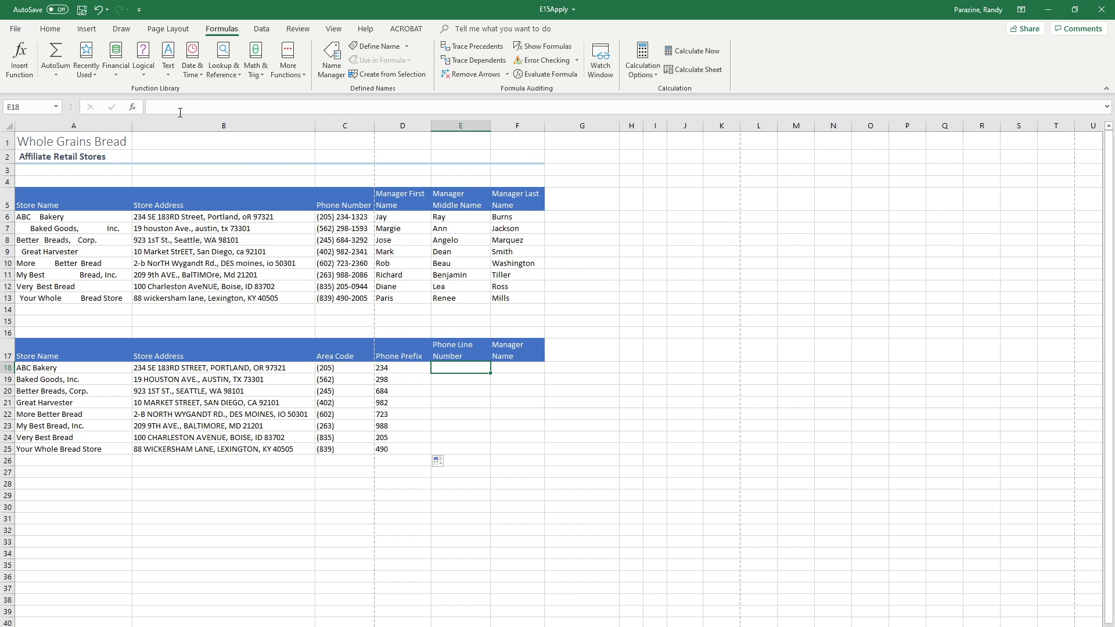
click(169, 74)
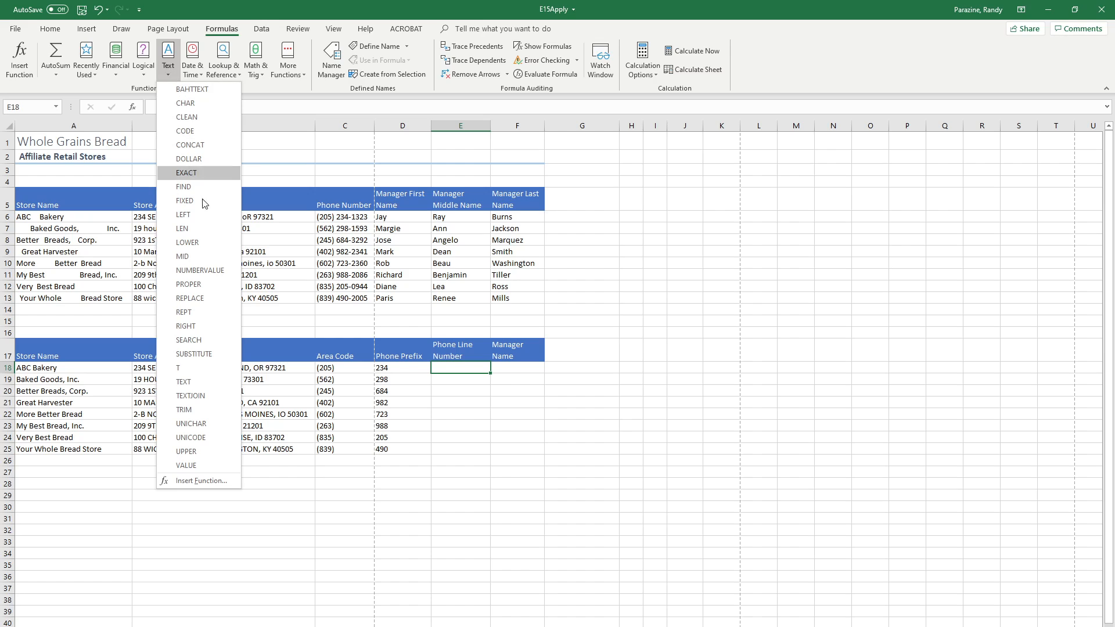
click(220, 325)
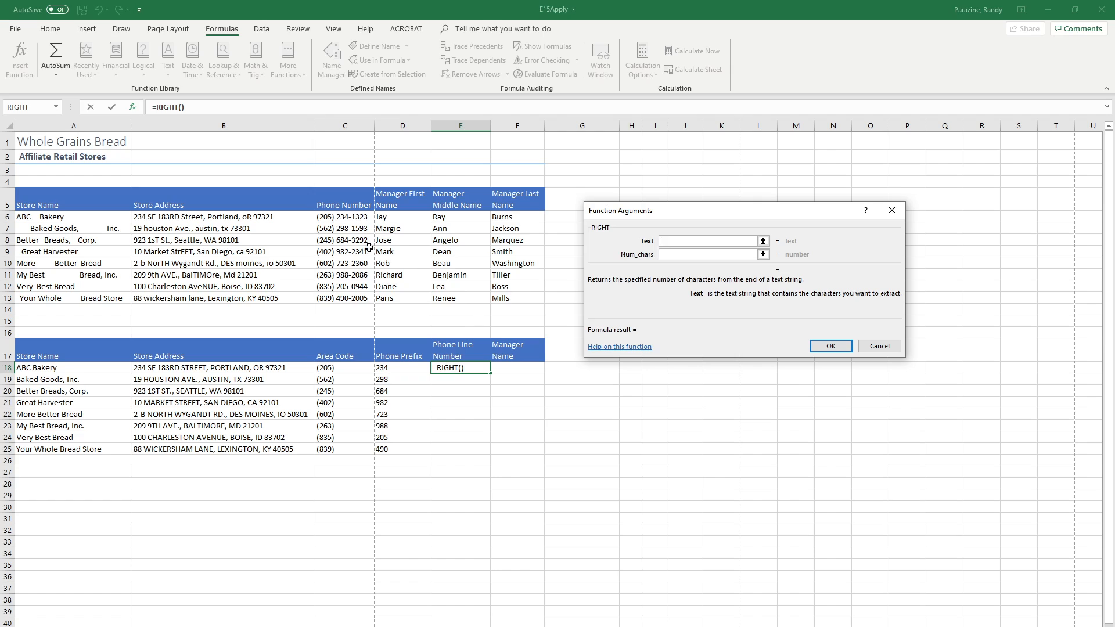
click(348, 218)
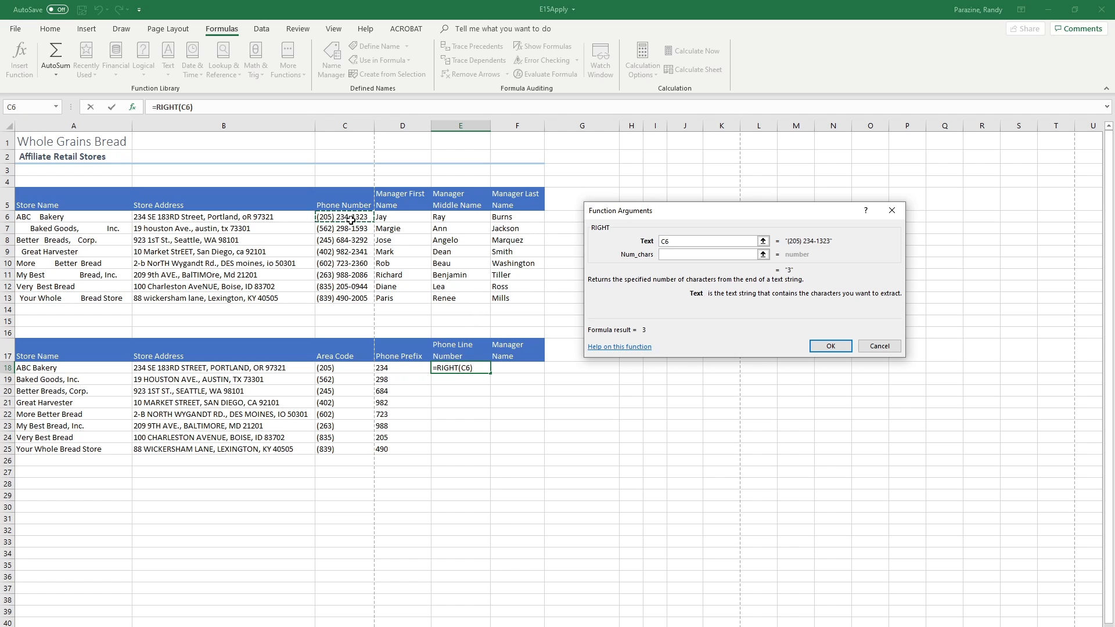
click(676, 255)
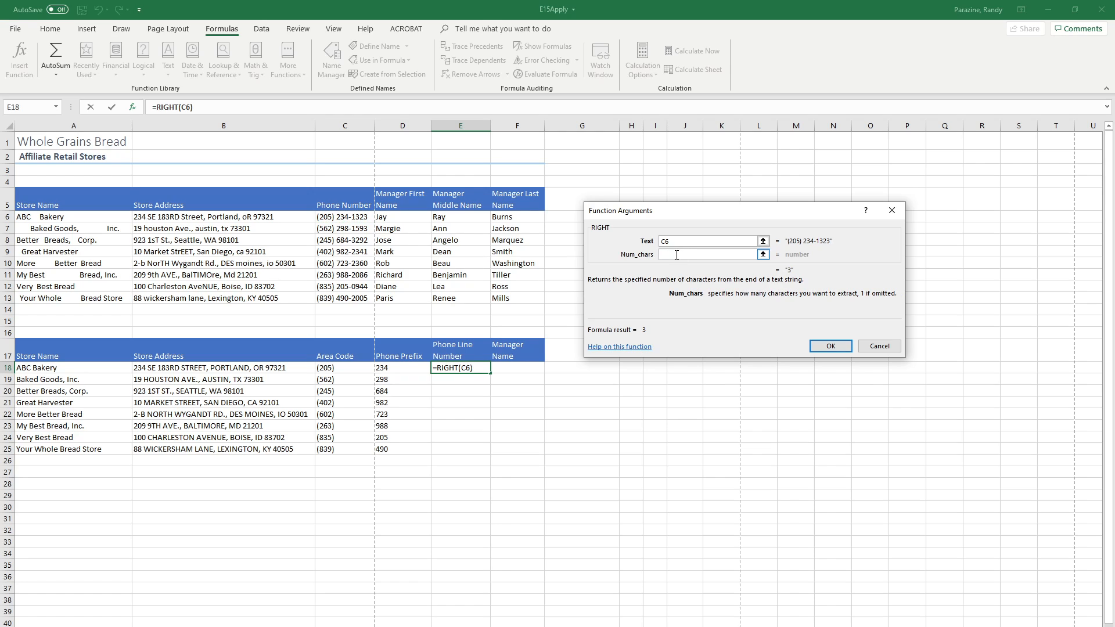
text(4)
click(830, 346)
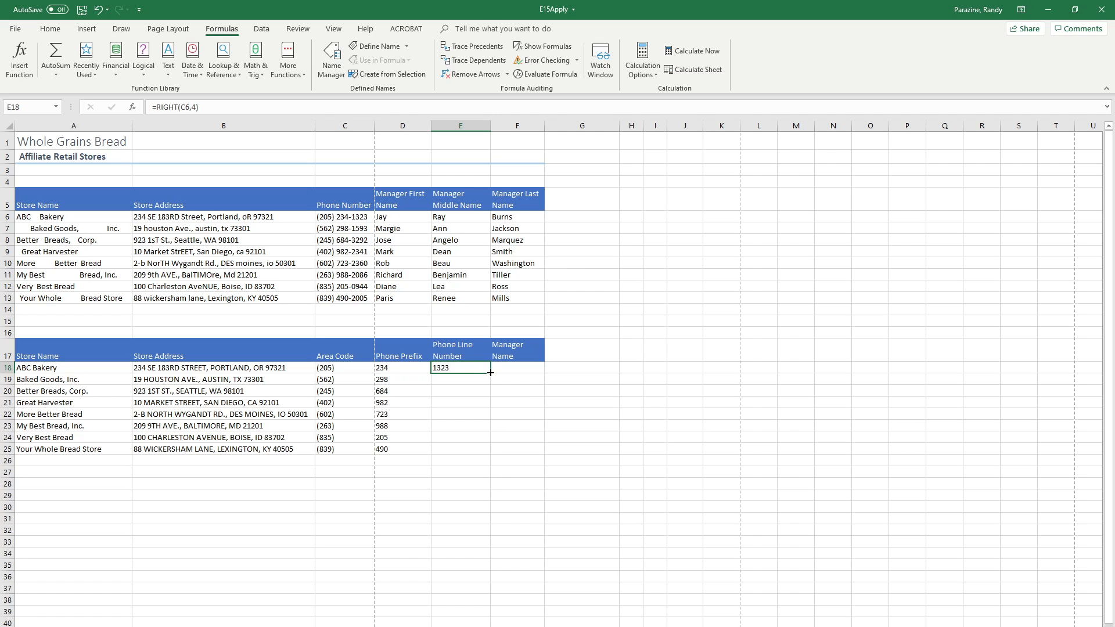
drag(490, 372, 507, 453)
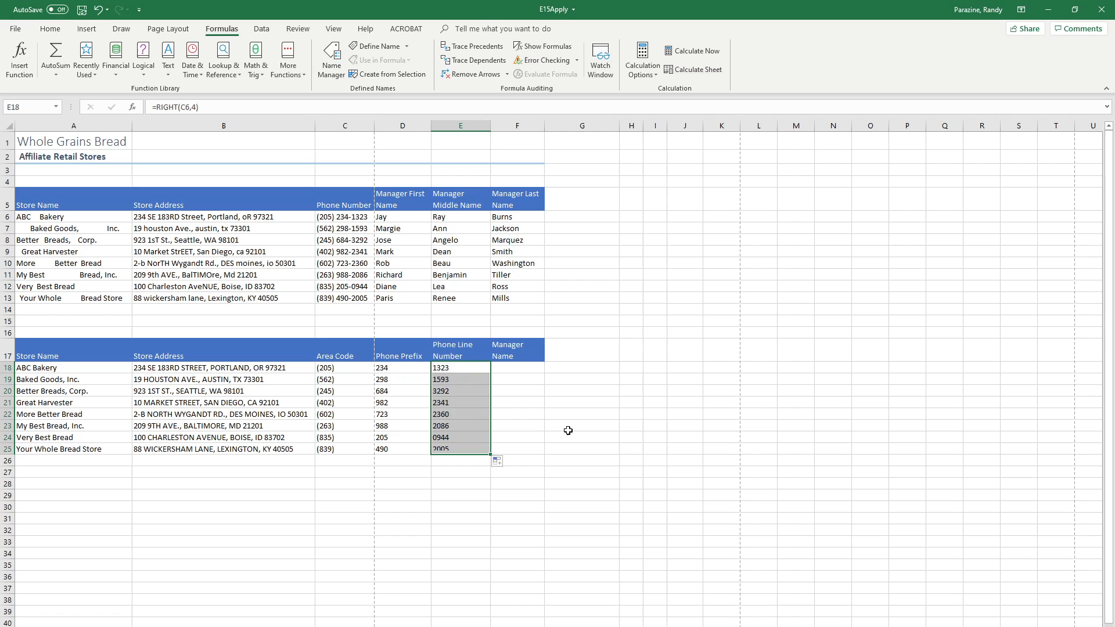
Step: Enter a CONCAT function in F18 that joins the manager's names in D6, E6 and F6 with a space between each part
click(509, 369)
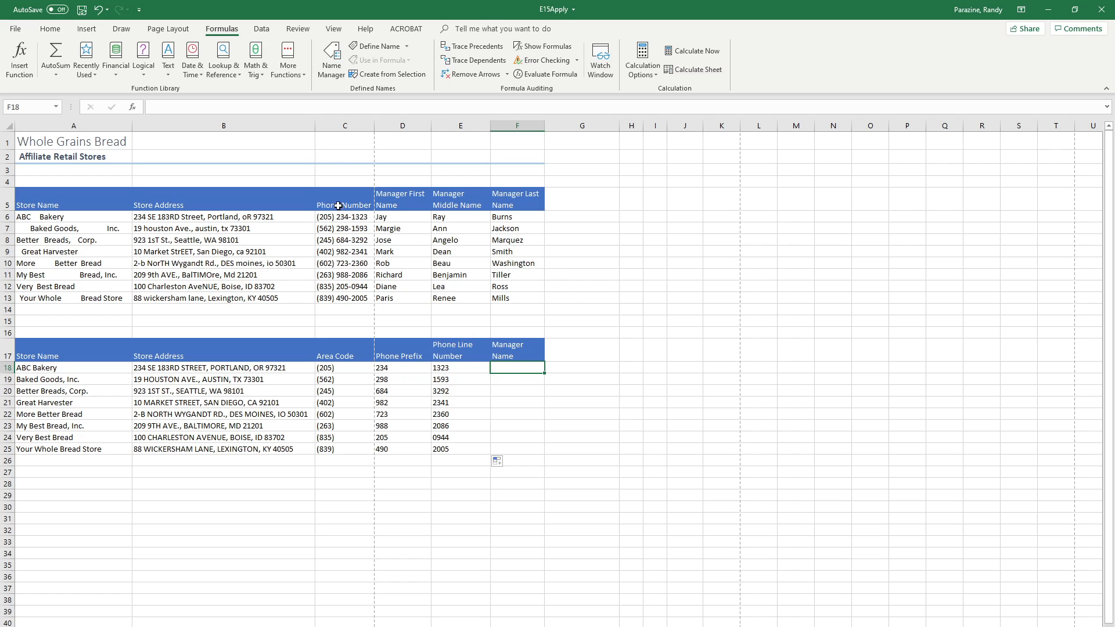
click(169, 71)
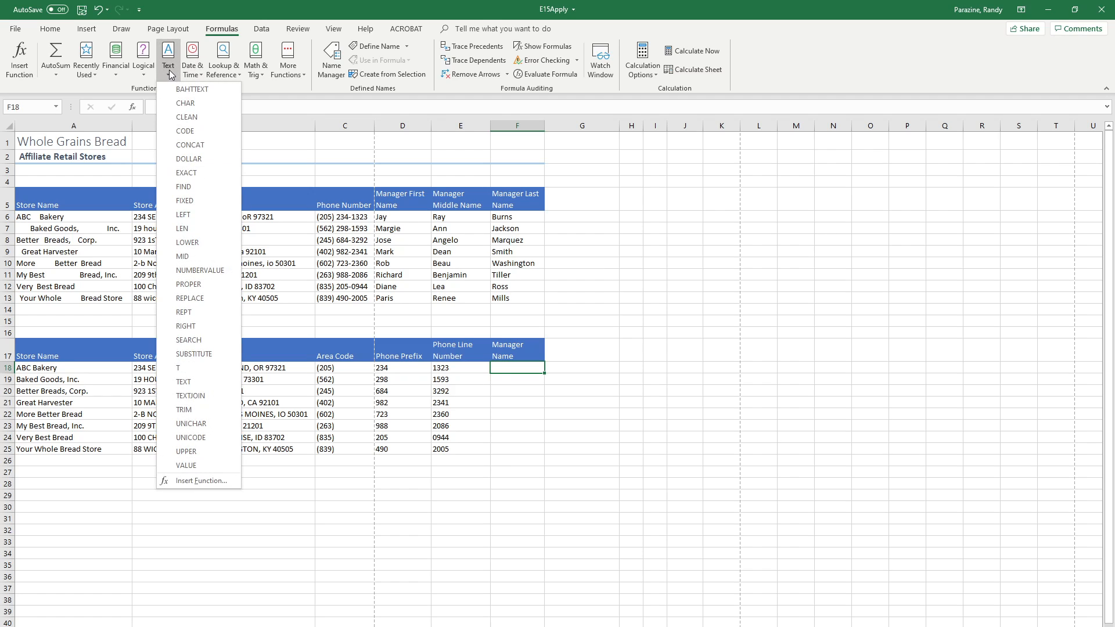
click(198, 144)
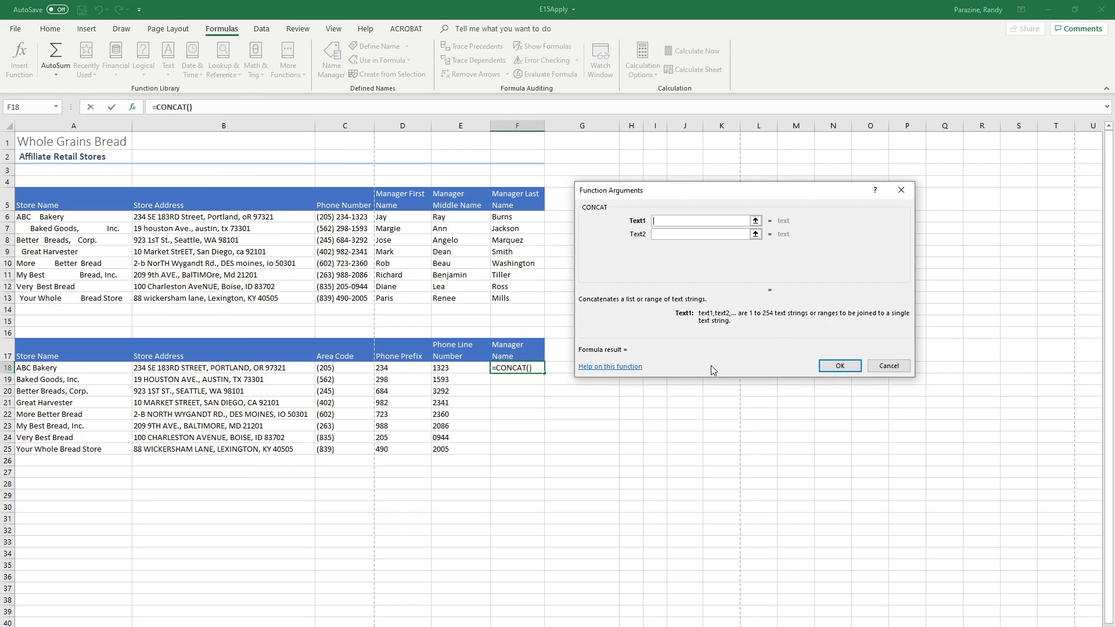
click(395, 219)
click(665, 234)
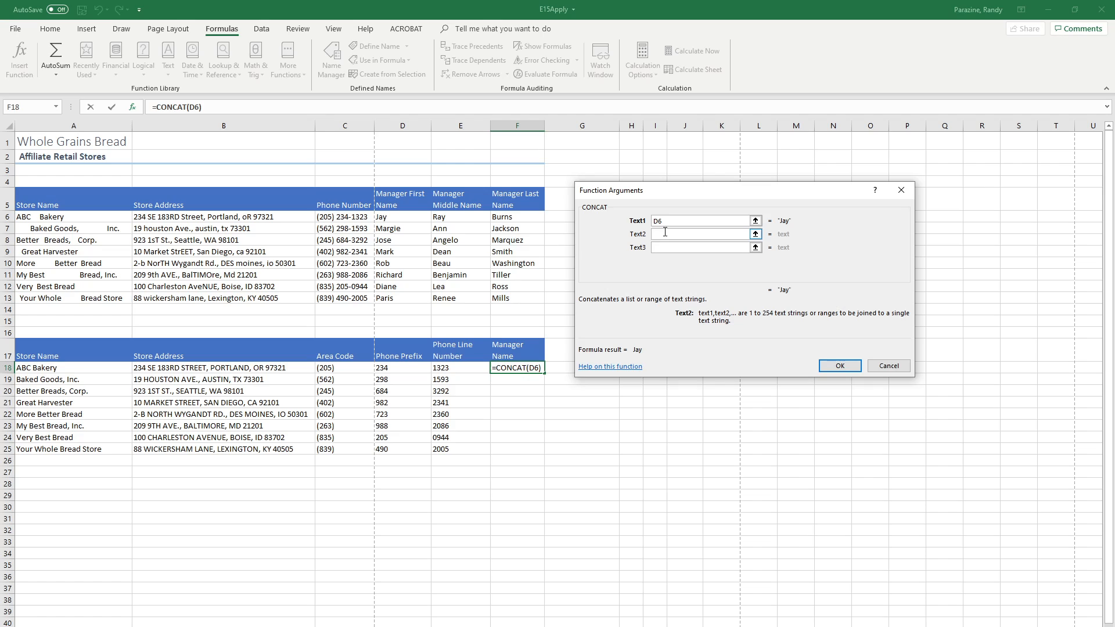
text(" ")
click(669, 247)
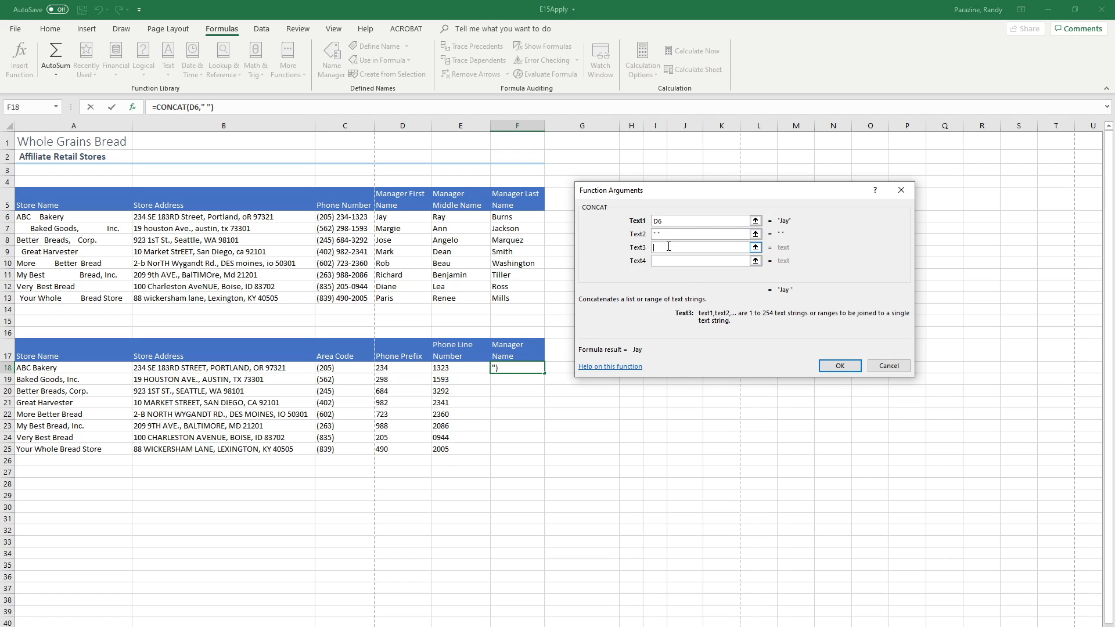
click(450, 216)
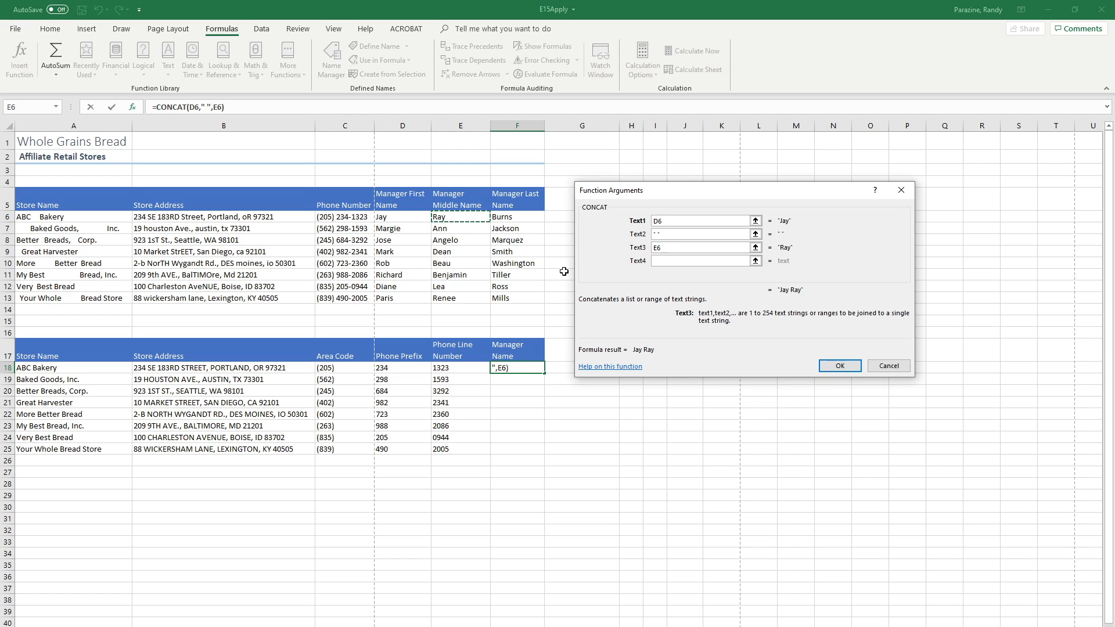
click(660, 262)
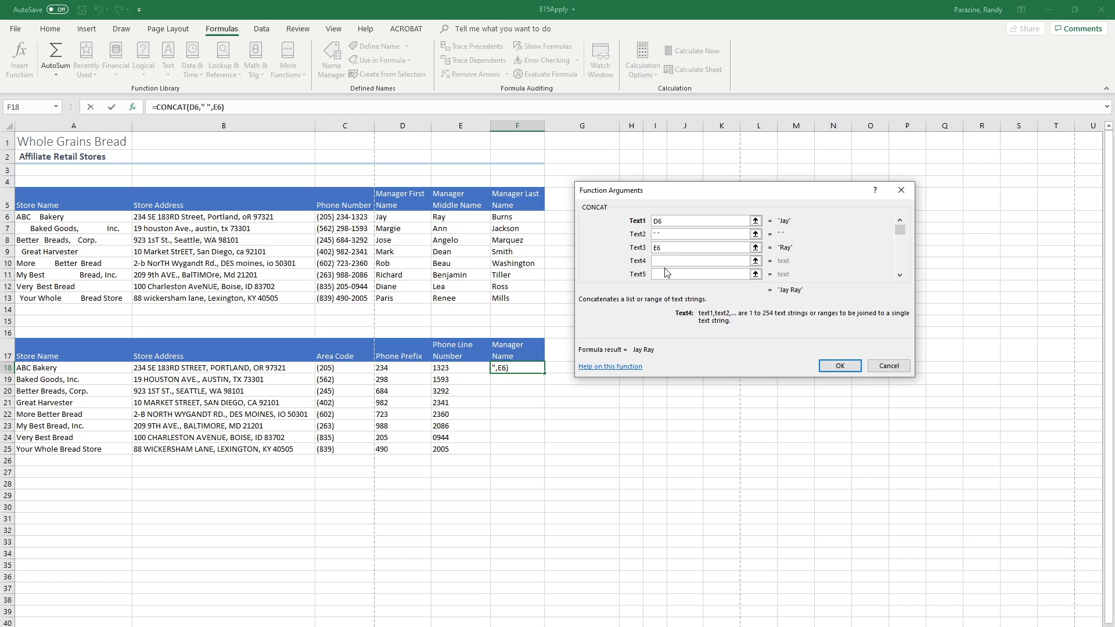
text(" ")
click(504, 217)
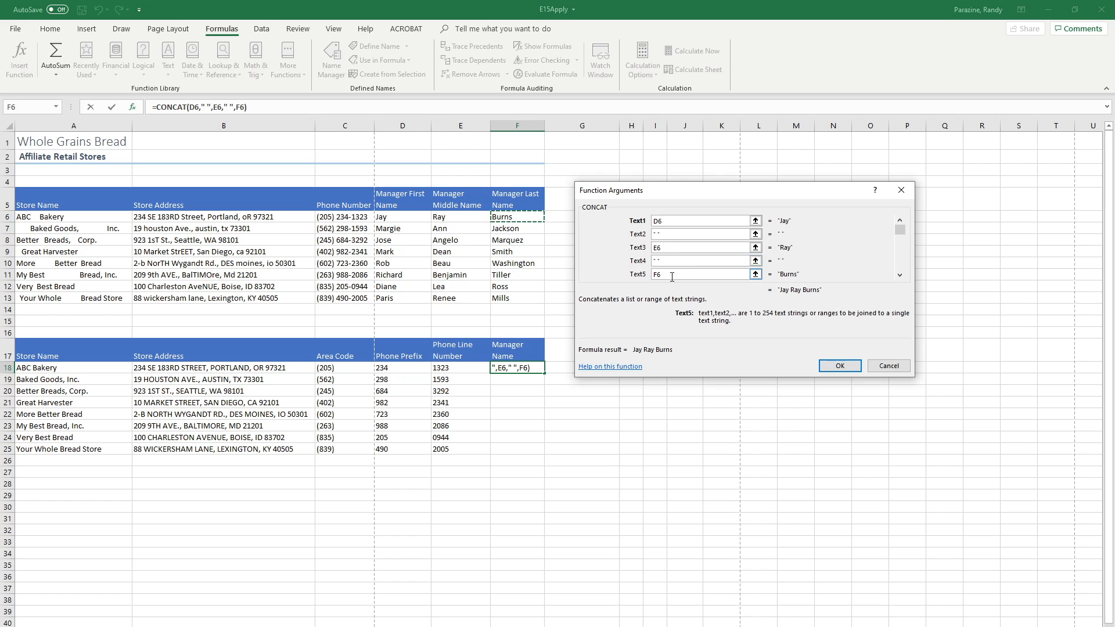
click(840, 366)
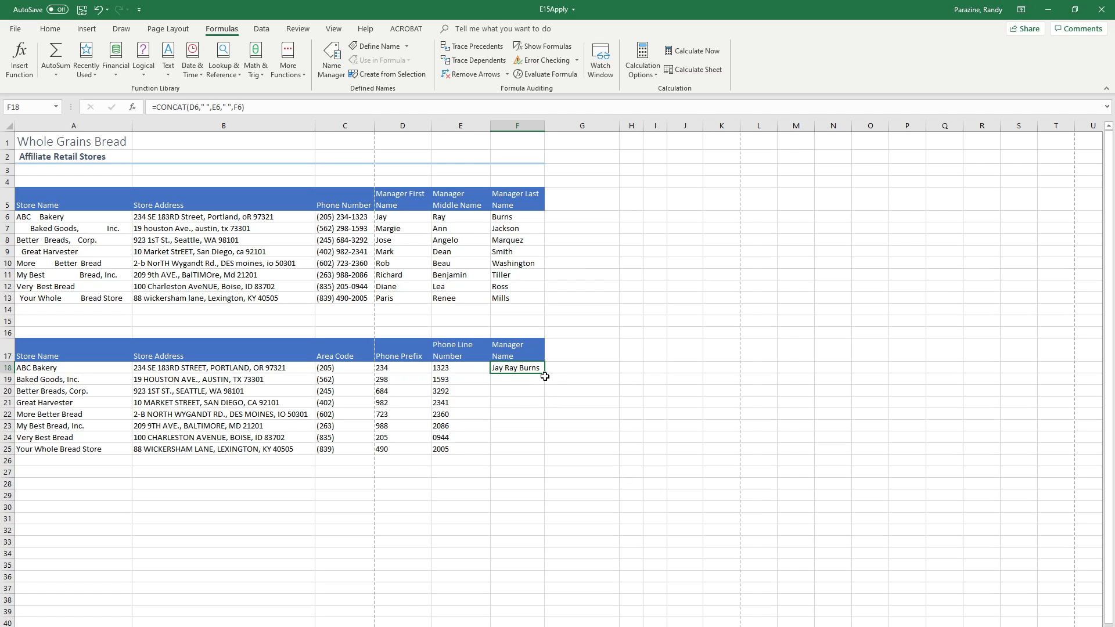
Step: Fill the CONCAT formula down from F18 to F25 and autofit column F to the full manager names
drag(543, 373, 550, 451)
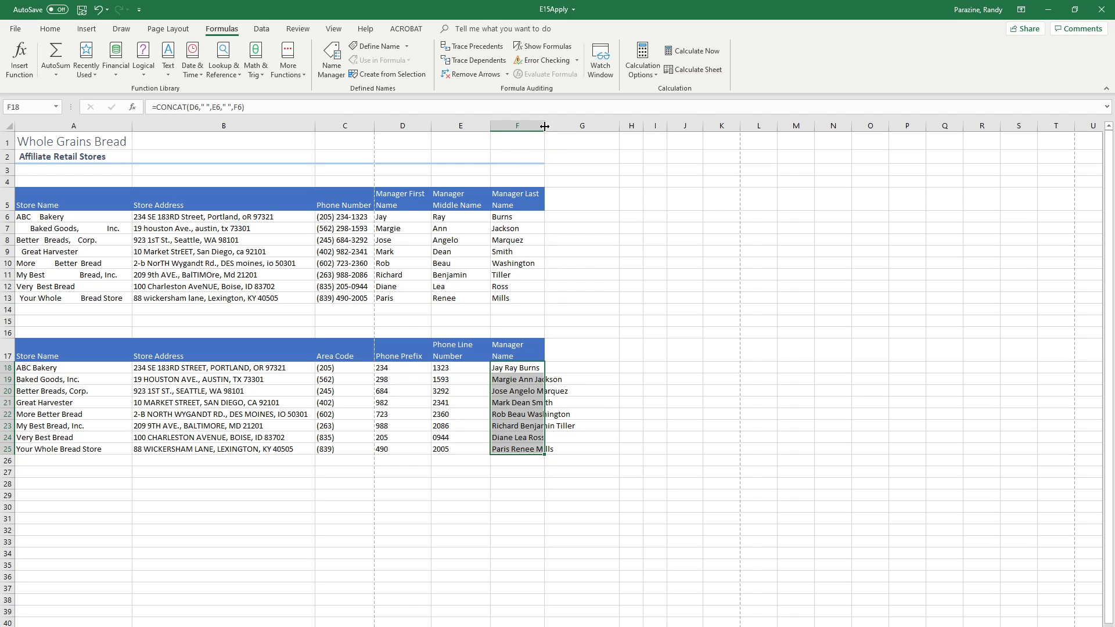
double_click(543, 127)
click(547, 367)
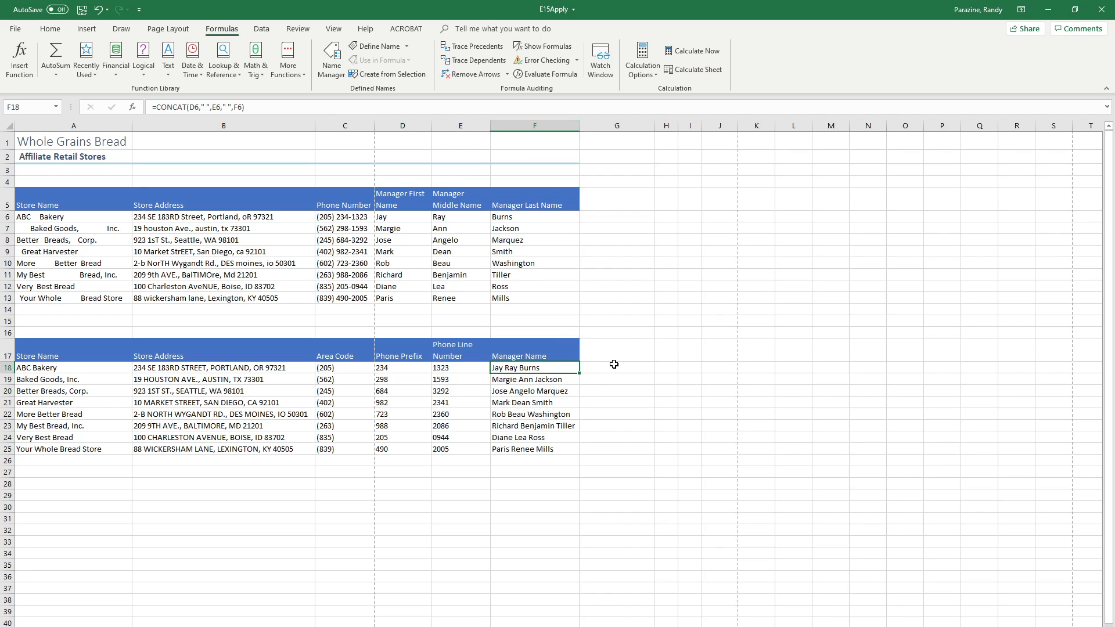
Step: Check the formulas in sample cells of each column in the cleaned-up table, from the store names to the manager names
click(530, 400)
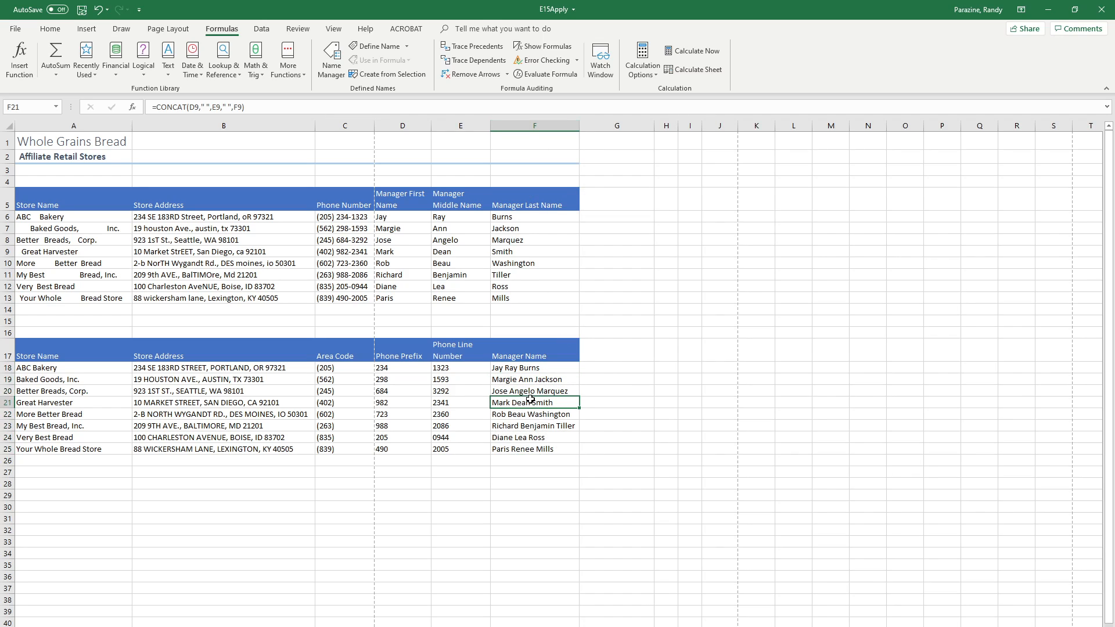
click(387, 442)
click(254, 410)
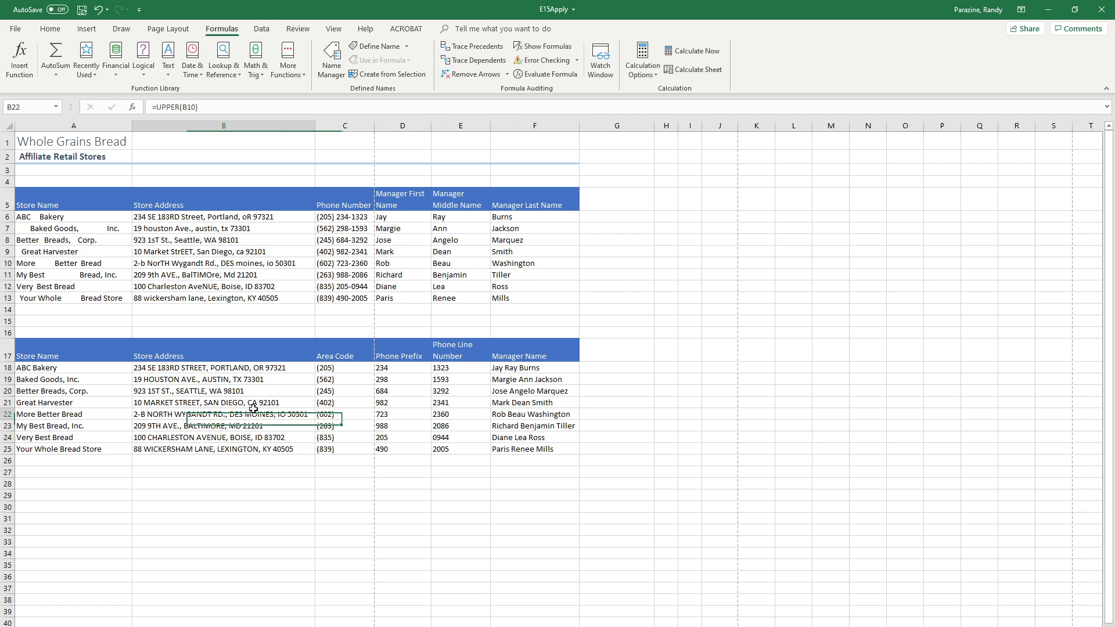
click(190, 389)
click(436, 417)
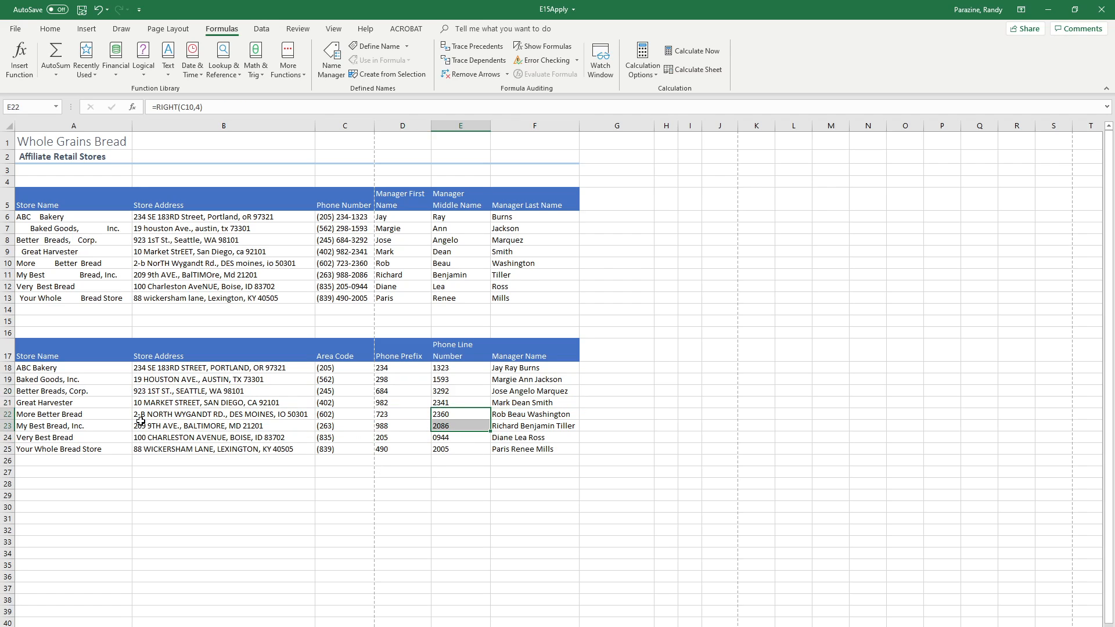
click(64, 425)
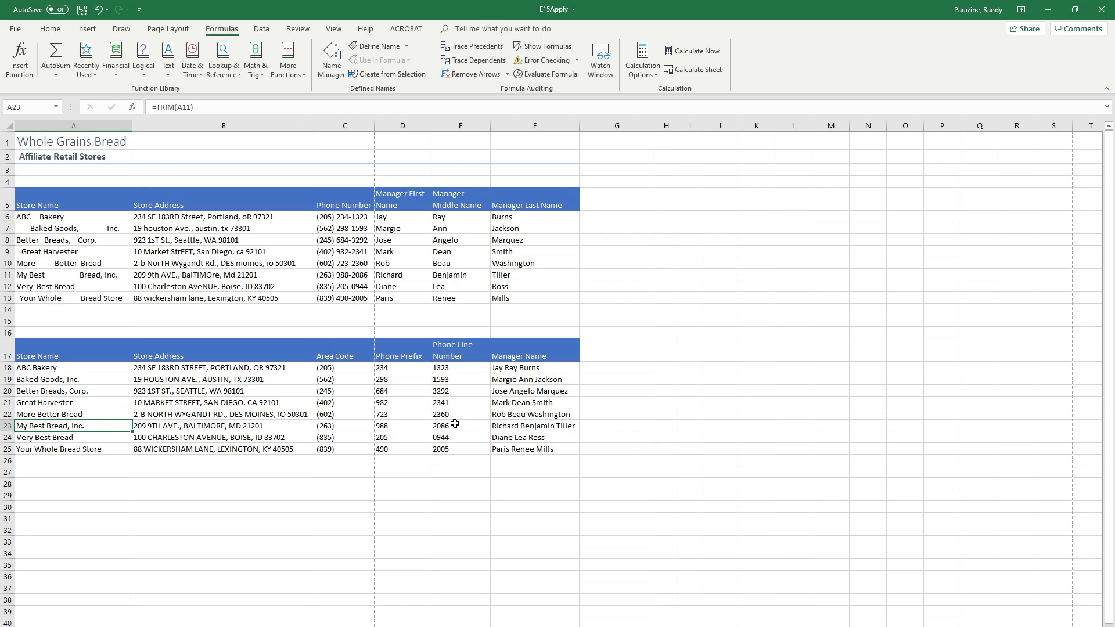
click(528, 427)
click(70, 389)
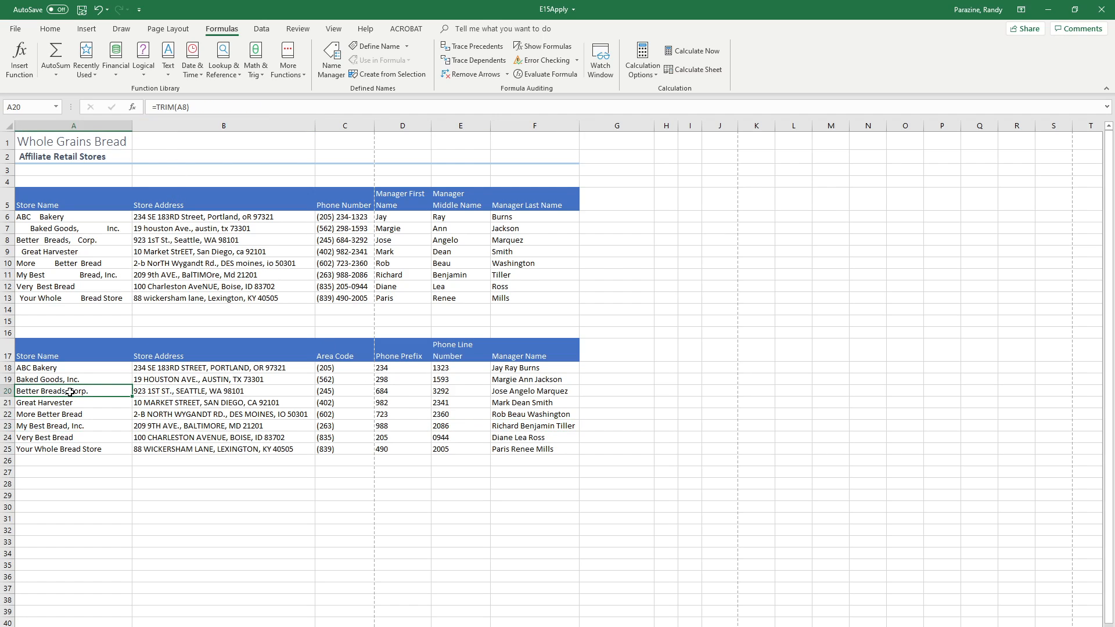
click(161, 401)
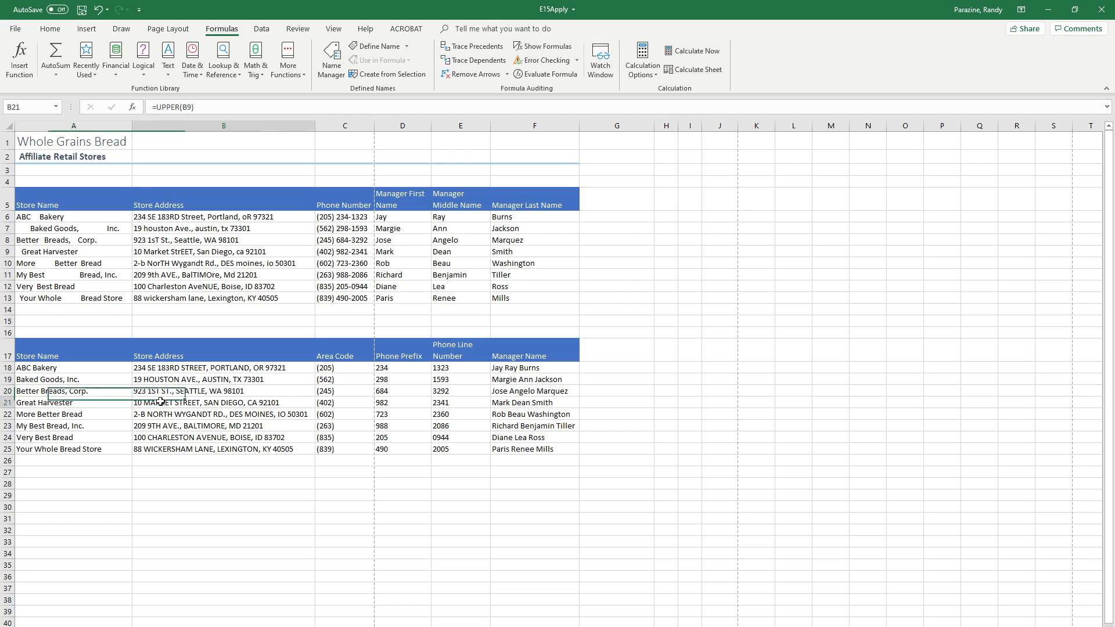
click(353, 440)
click(400, 435)
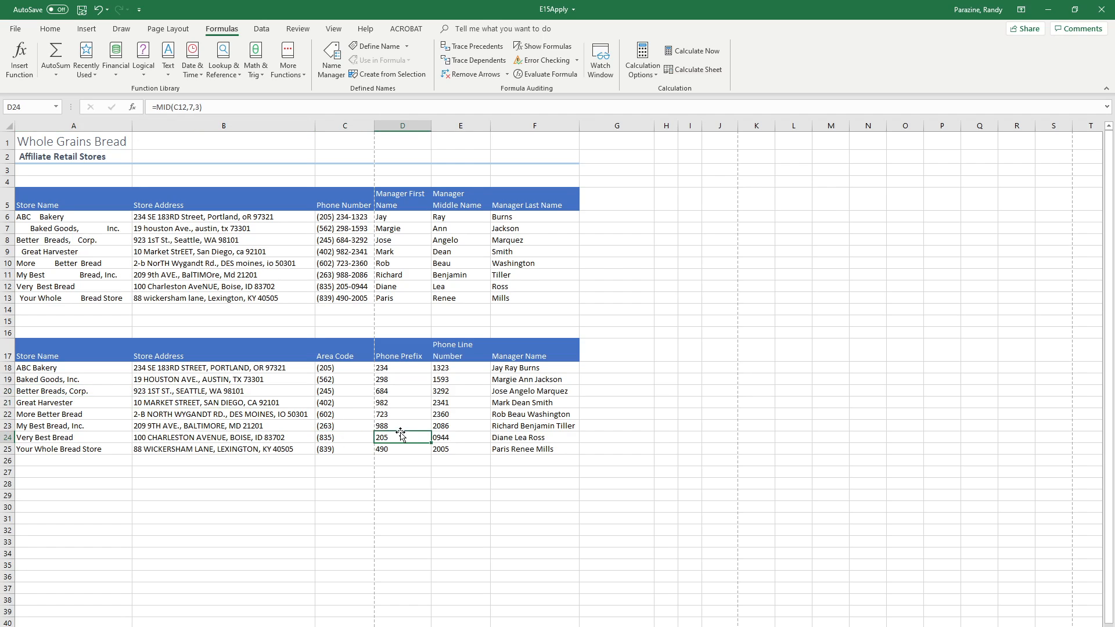
click(458, 427)
click(532, 394)
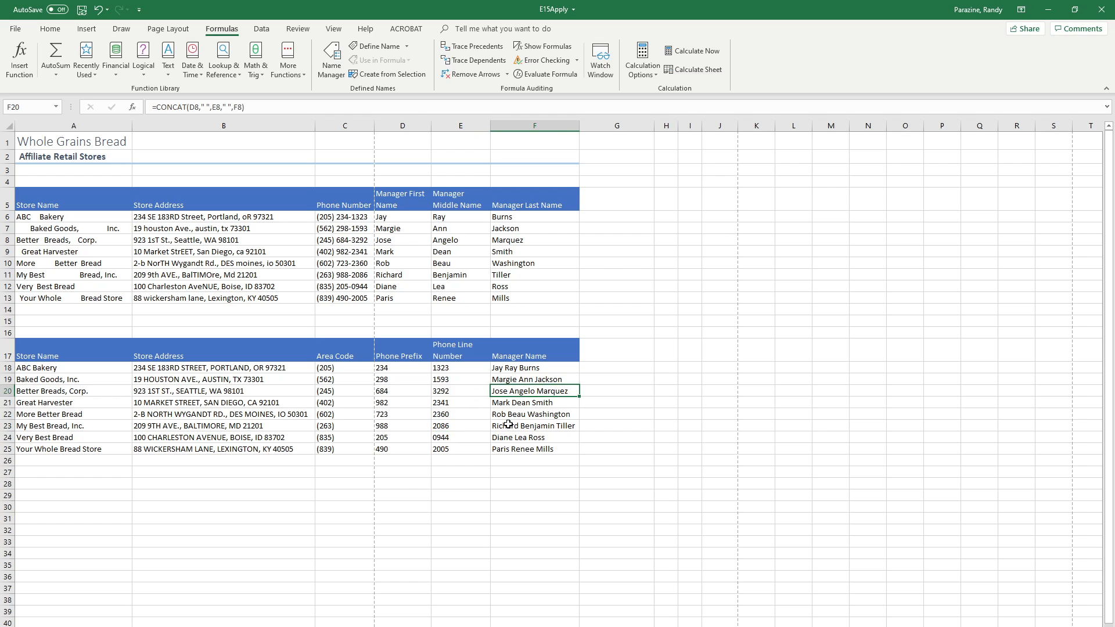